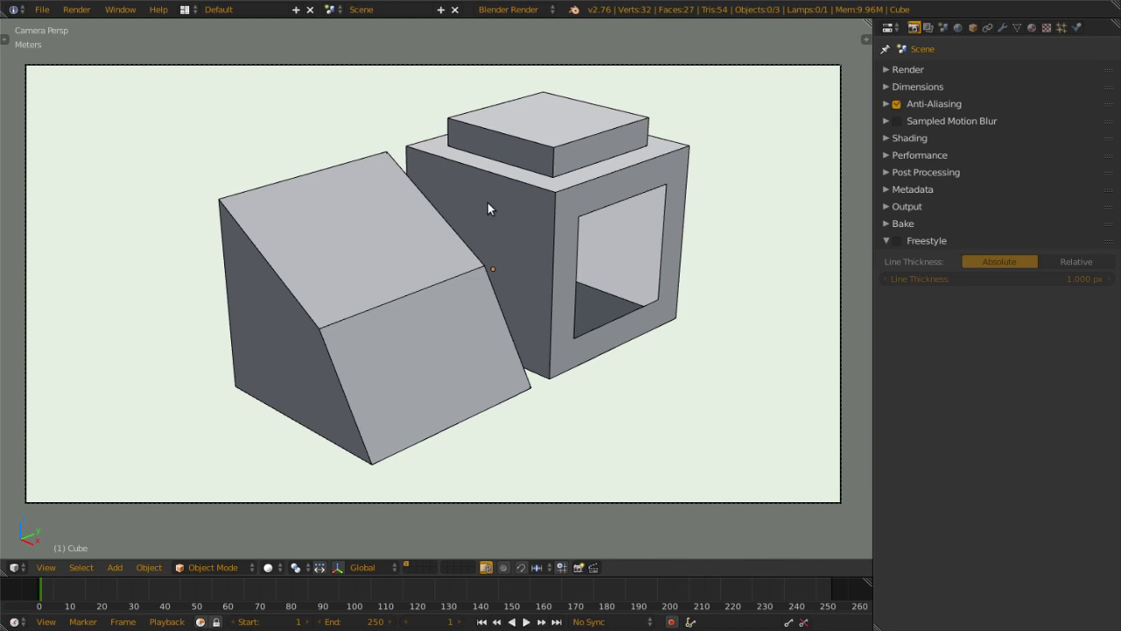
- Render the pink blocks, then enable Freestyle in Render properties and render again with outlines
{"action": "key", "text": "F12"}
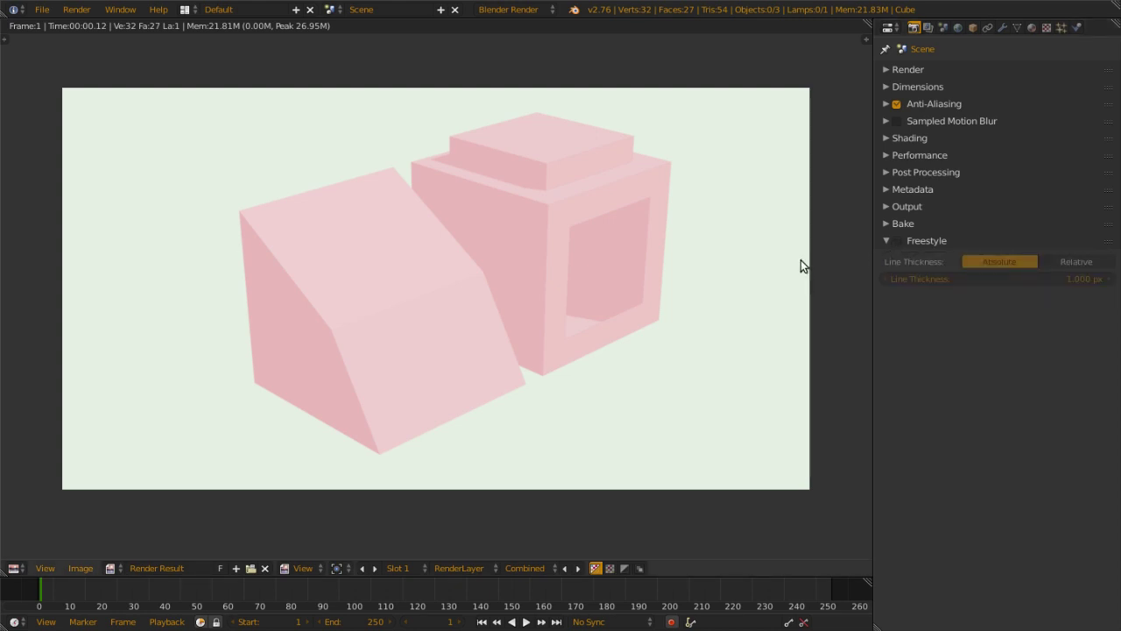
{"action": "left_click", "coordinate": [896, 240]}
{"action": "key", "text": "F12"}
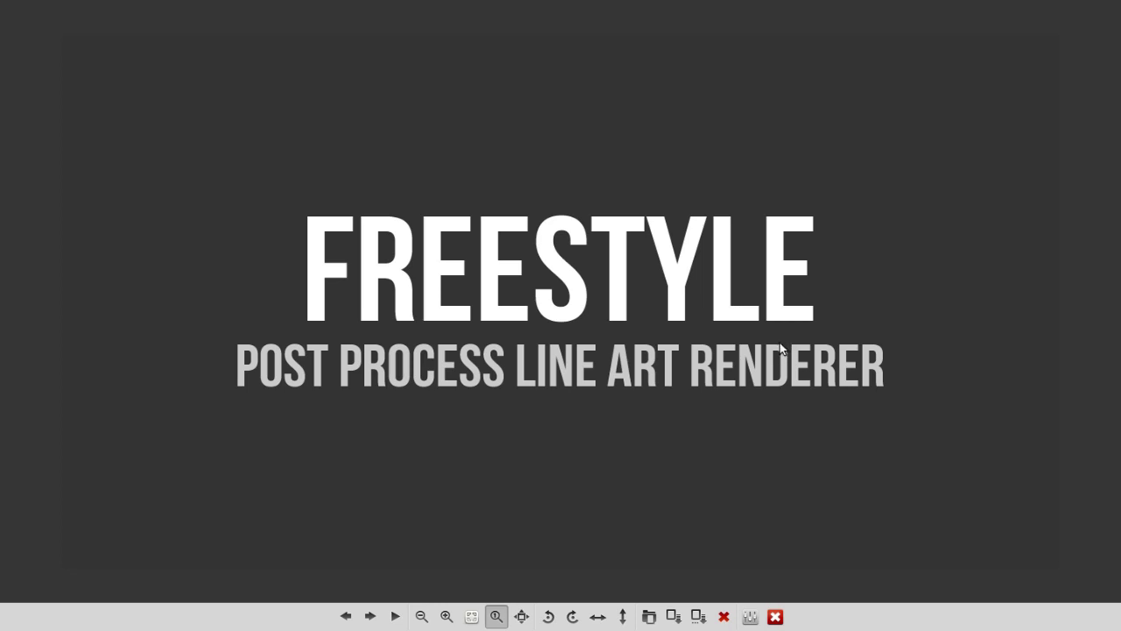
- Advance through the Pencil+ slides (USD 400, 3DS MAX, Freestyle comparison) to VIEWMAP, then return to Blender
{"action": "key", "text": "Right"}
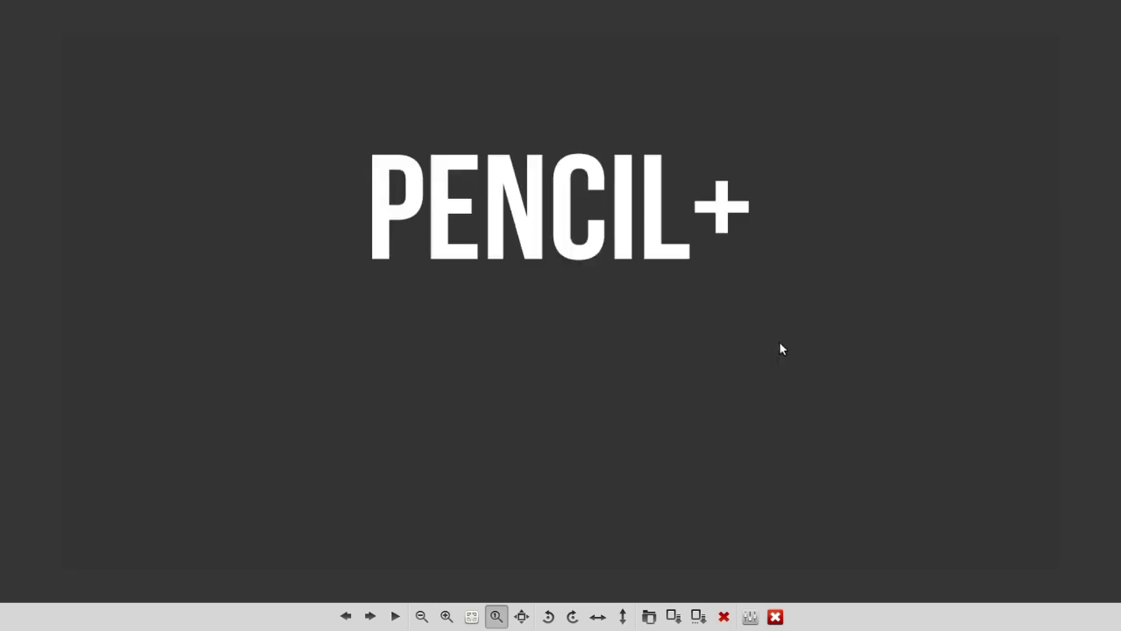
{"action": "key", "text": "Right"}
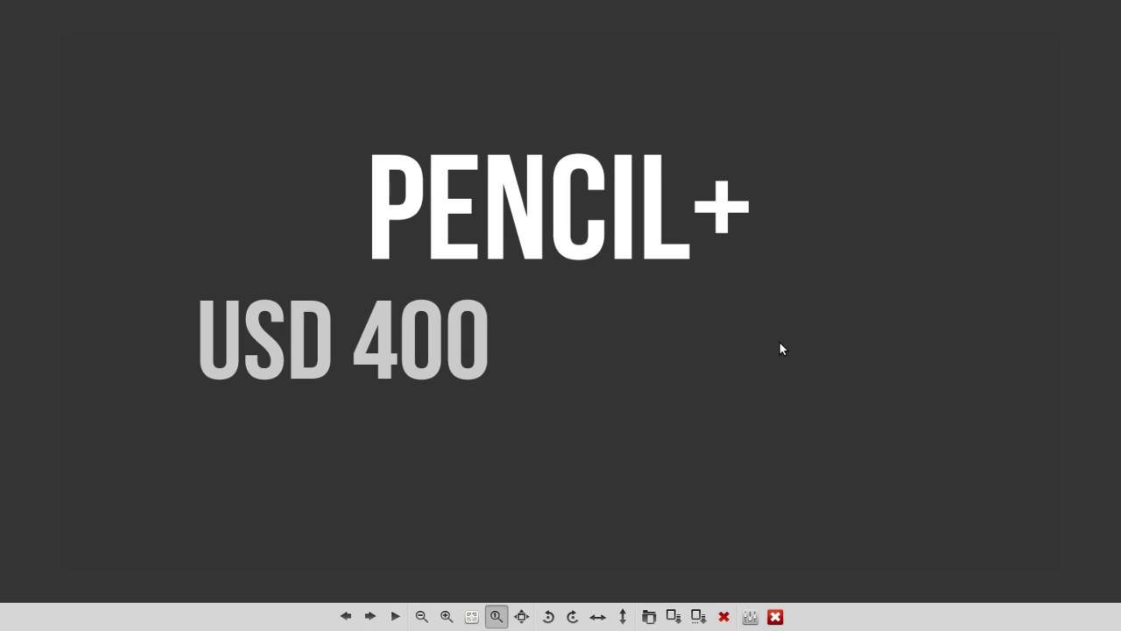
{"action": "key", "text": "Right"}
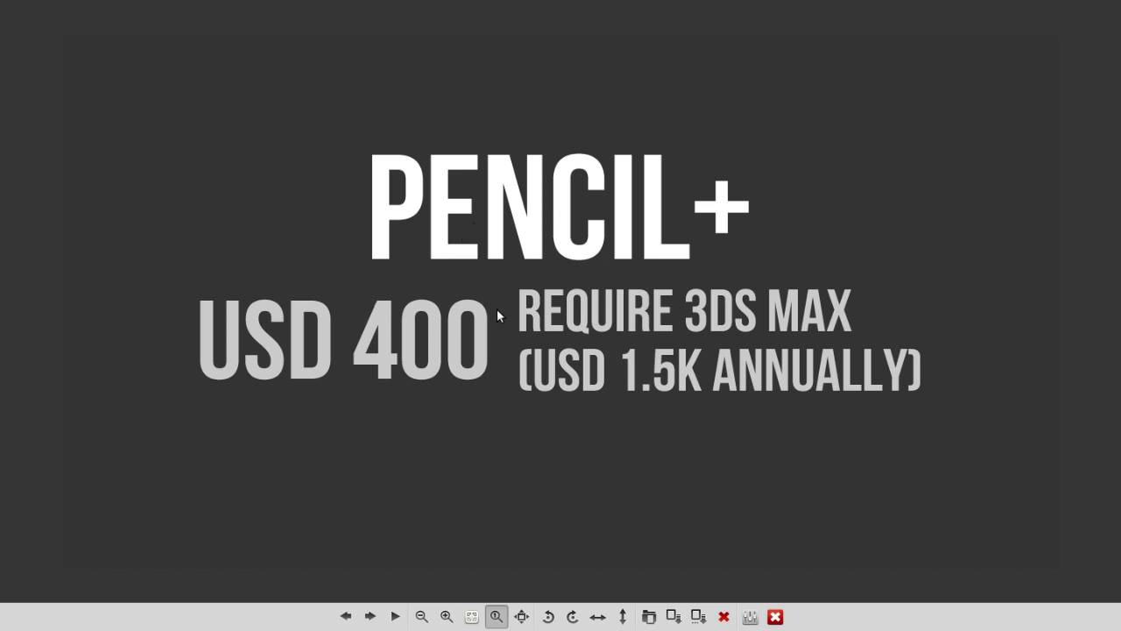
{"action": "key", "text": "Right"}
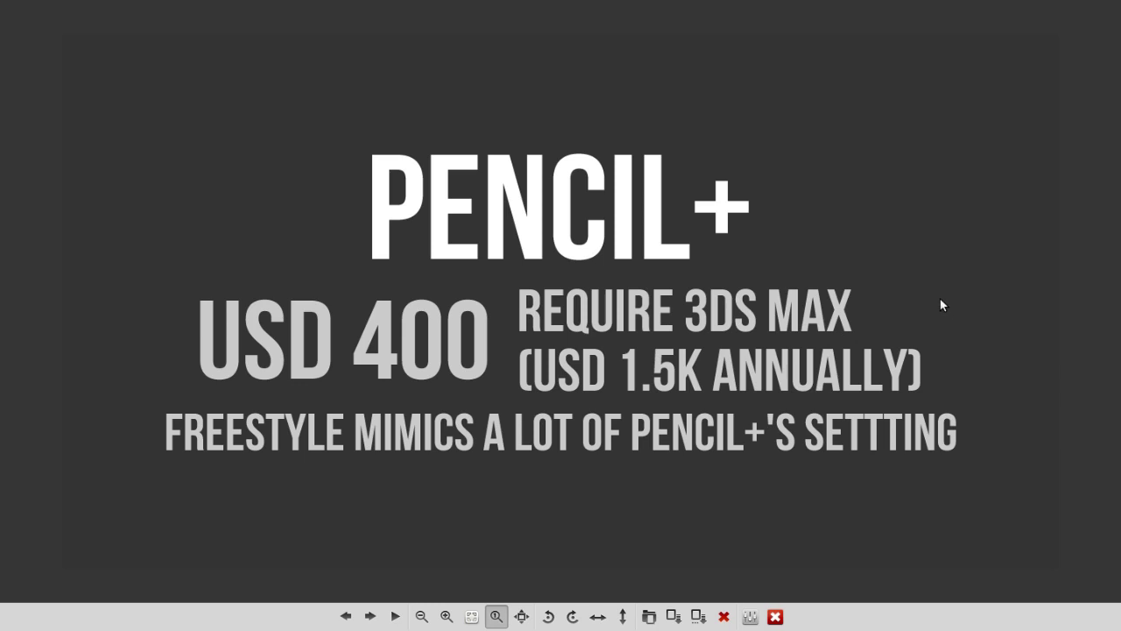
{"action": "key", "text": "Right"}
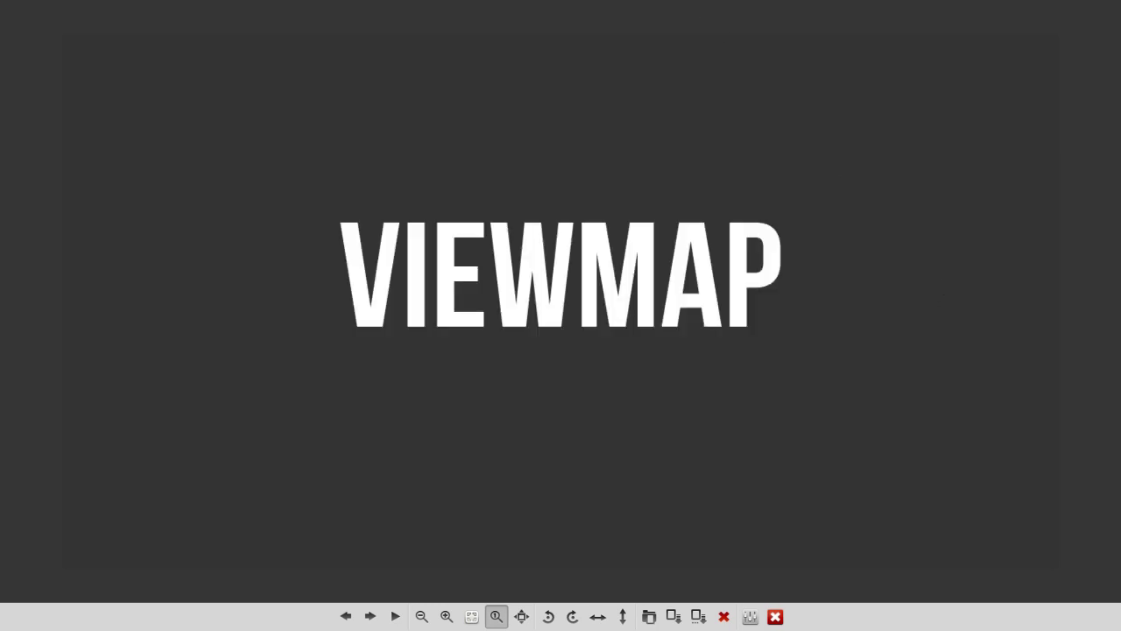
{"action": "key", "text": "alt+Tab"}
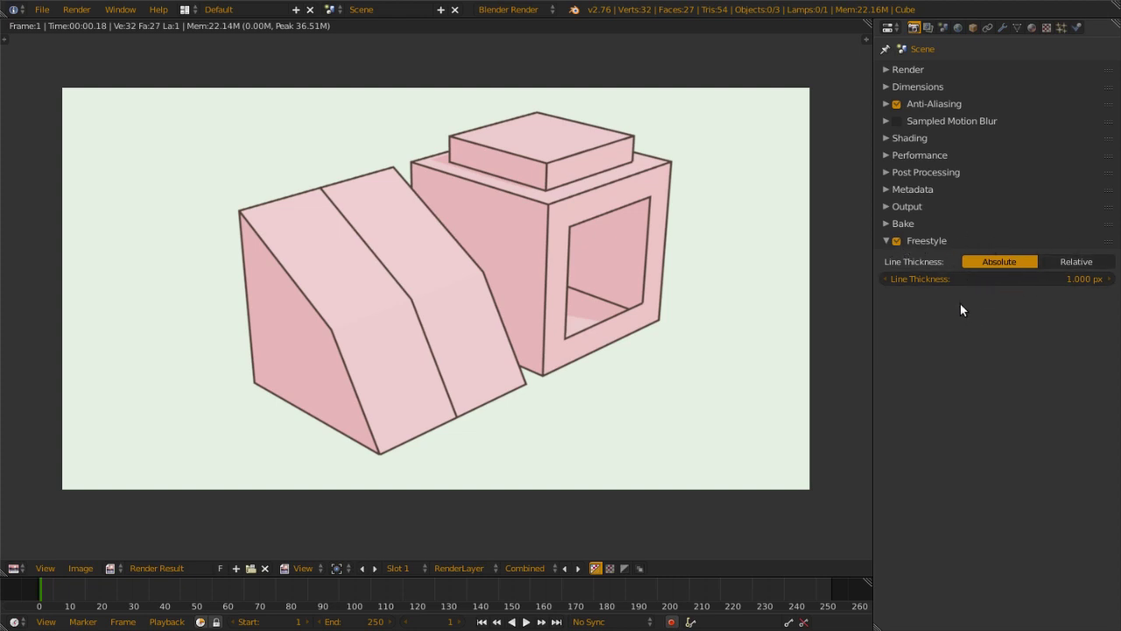
- Show the RenderLayer settings, briefly display the VIEWMAP slide, and switch back to Blender
{"action": "left_click", "coordinate": [929, 28]}
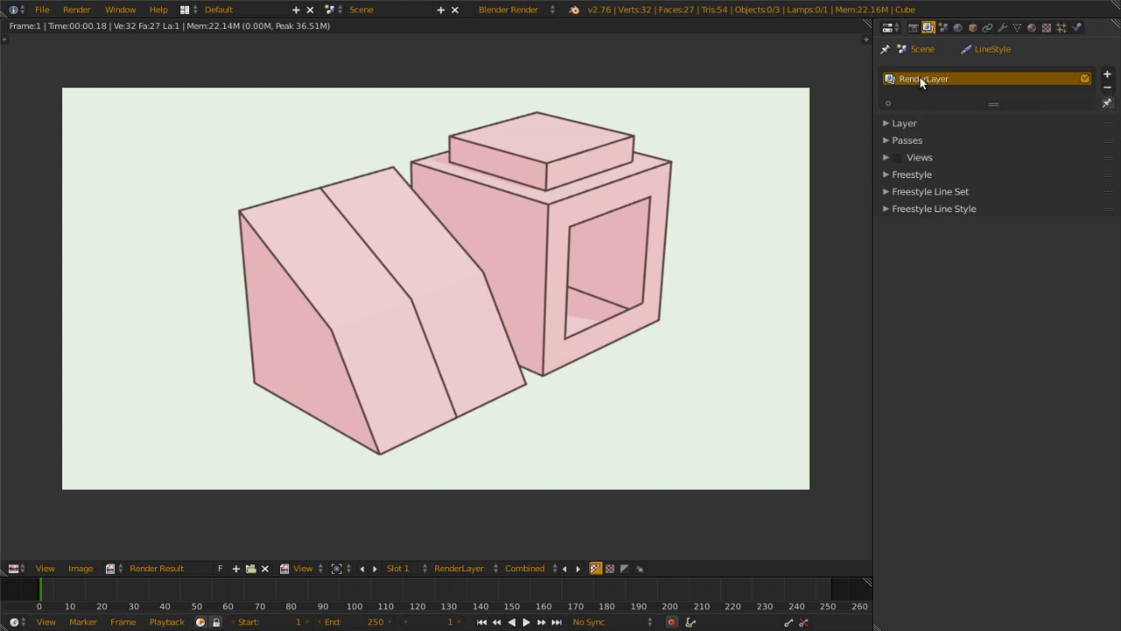
{"action": "key", "text": "alt+Tab"}
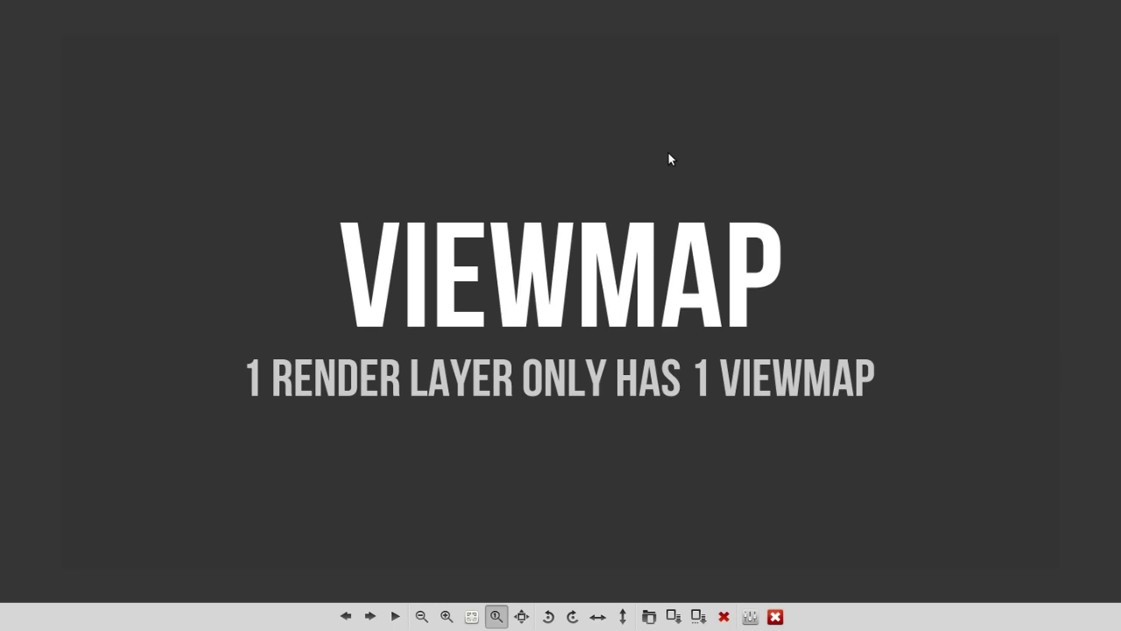
{"action": "key", "text": "alt+Tab"}
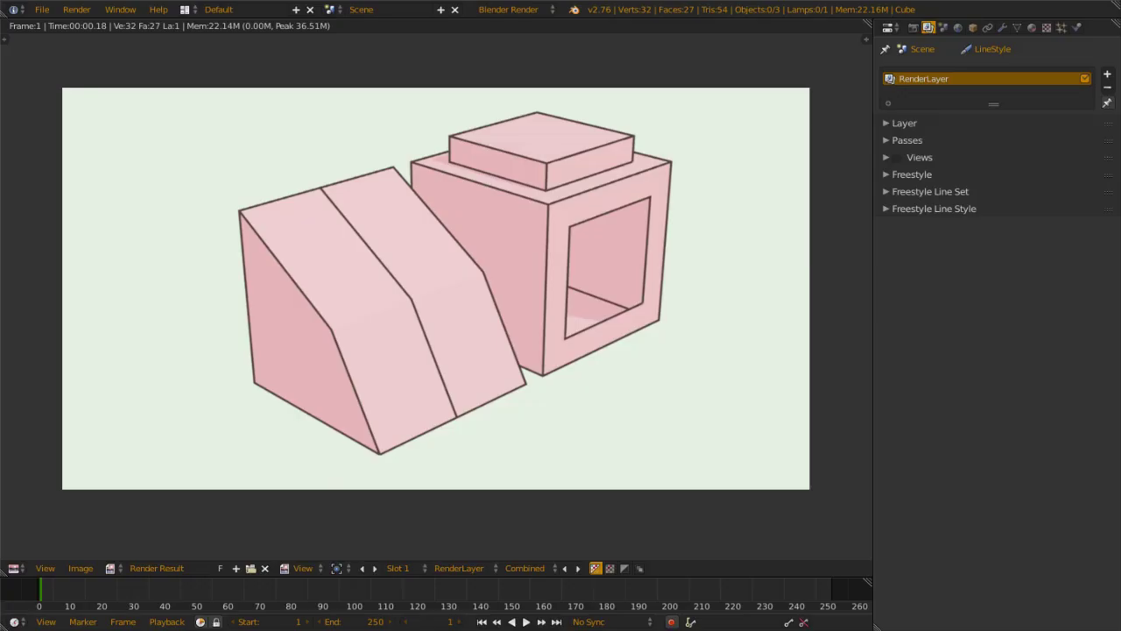
- Expand the Freestyle, line set and line style panels, browse them, then collapse the line sections
{"action": "left_click", "coordinate": [917, 174]}
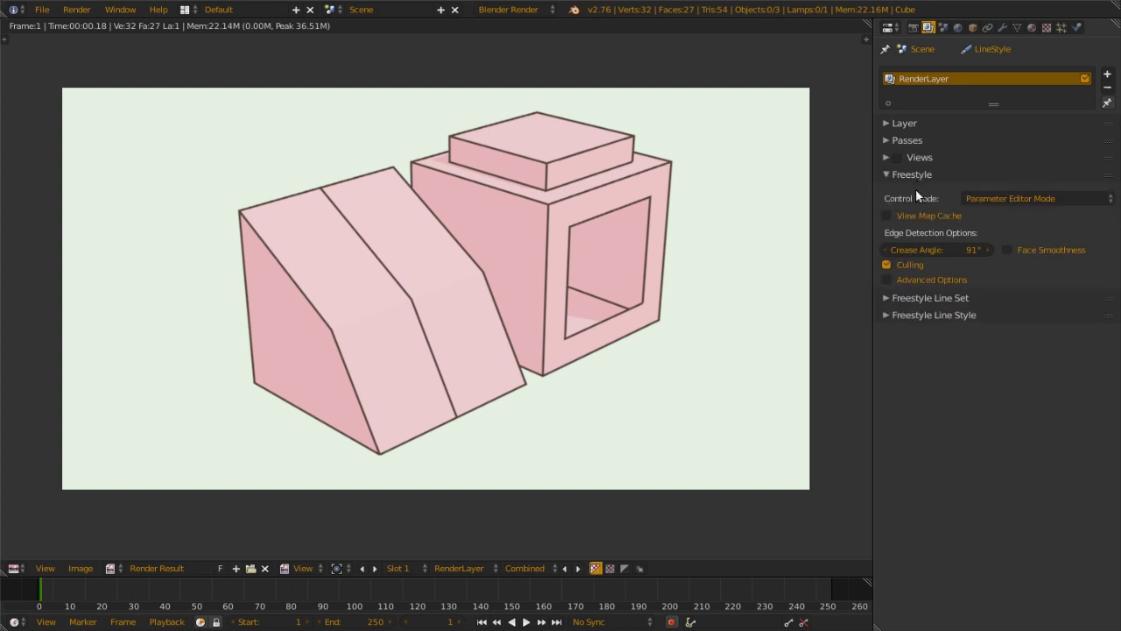
{"action": "left_click", "coordinate": [902, 301]}
{"action": "left_click", "coordinate": [900, 570]}
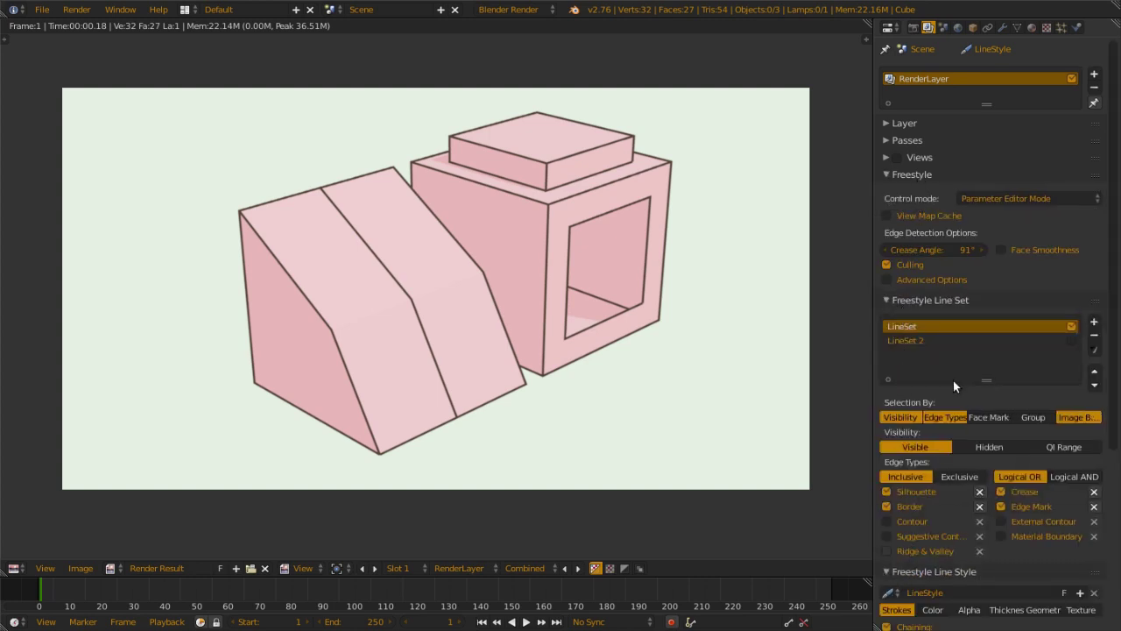
{"action": "scroll", "coordinate": [964, 350], "scroll_direction": "down", "scroll_amount": 4}
{"action": "scroll", "coordinate": [972, 412], "scroll_direction": "up", "scroll_amount": 4}
{"action": "left_click_drag", "start_coordinate": [921, 301], "coordinate": [929, 335]}
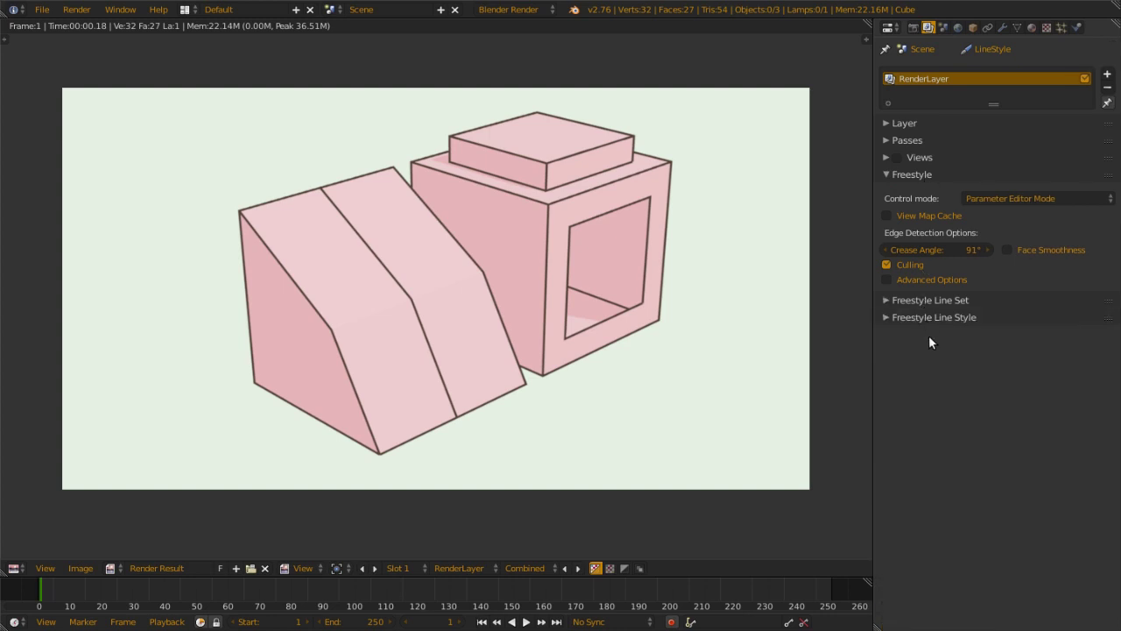
- Toggle Advanced Options on and back off, then reopen the Freestyle Line Set panel
{"action": "left_click", "coordinate": [948, 287]}
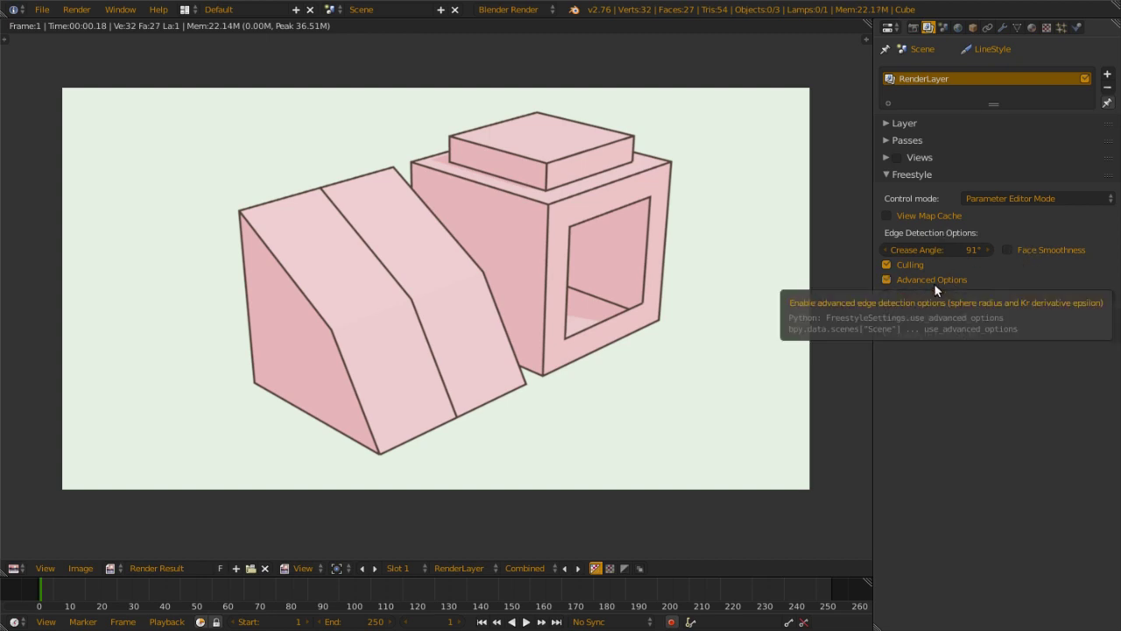
{"action": "left_click", "coordinate": [934, 281]}
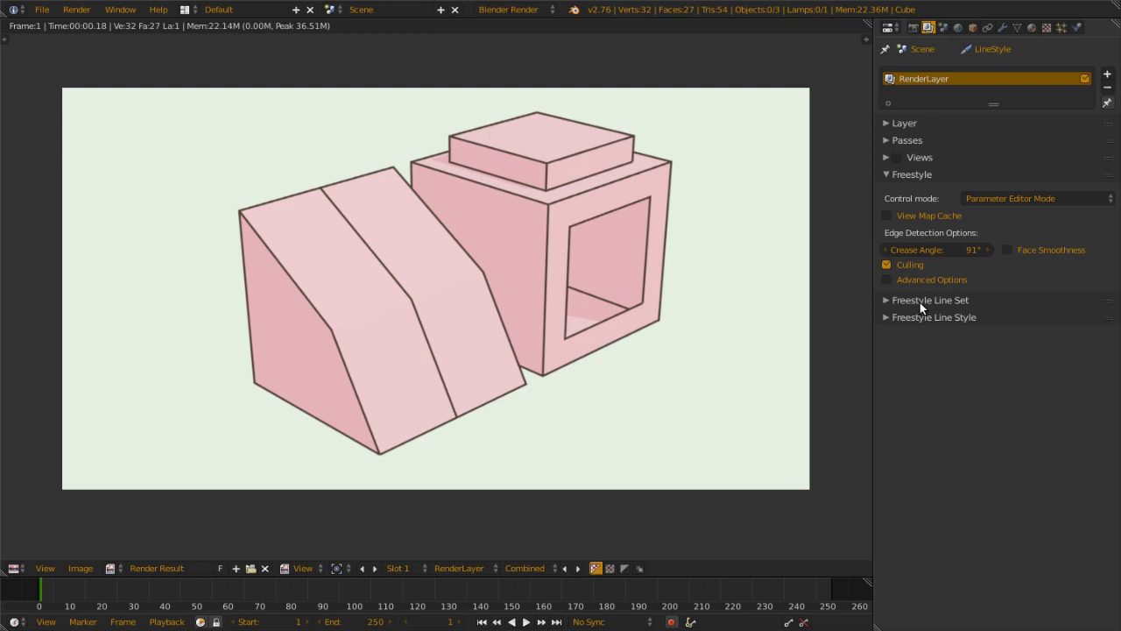
{"action": "left_click", "coordinate": [949, 301]}
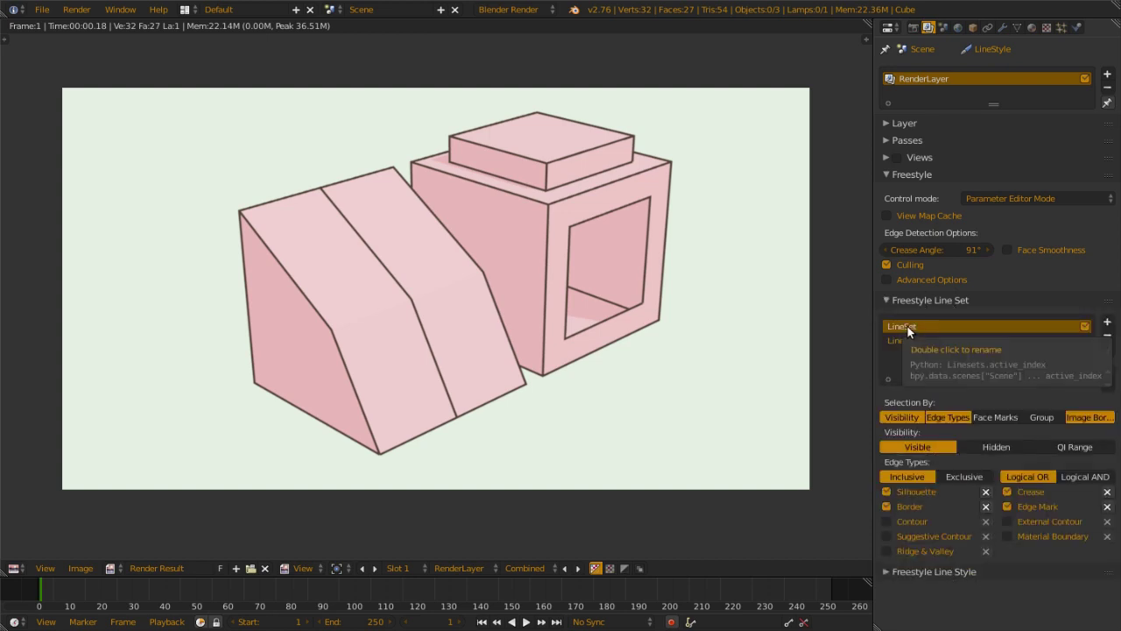
- Look at the line style, switch between LineSet 2 and LineSet, then collapse the style and Freestyle panels
{"action": "left_click", "coordinate": [916, 570]}
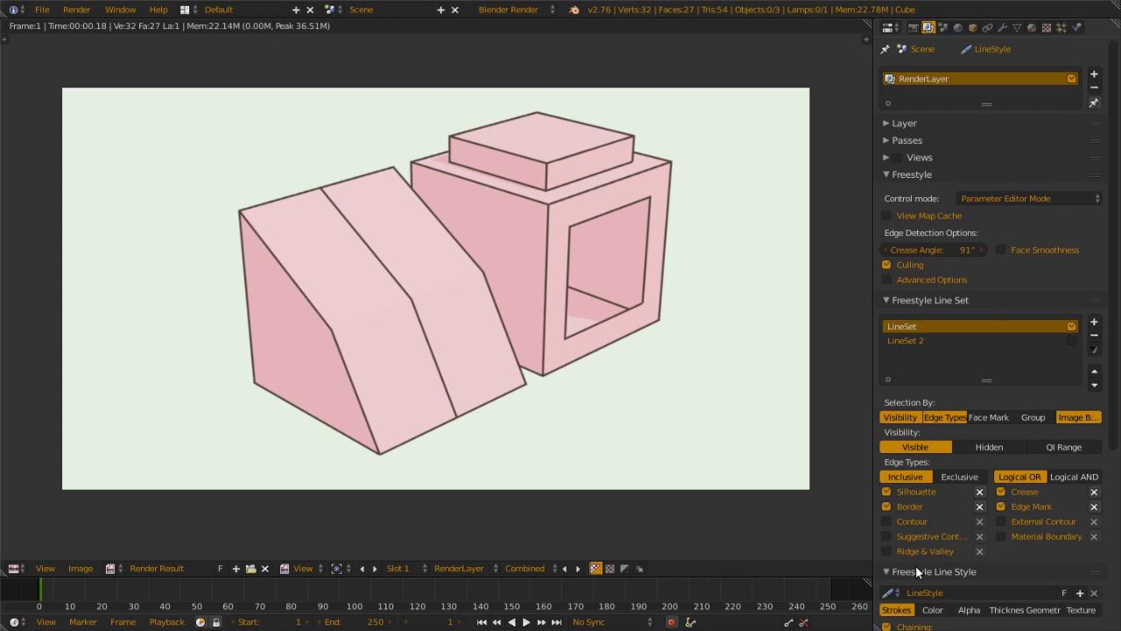
{"action": "scroll", "coordinate": [915, 565], "scroll_direction": "down", "scroll_amount": 5}
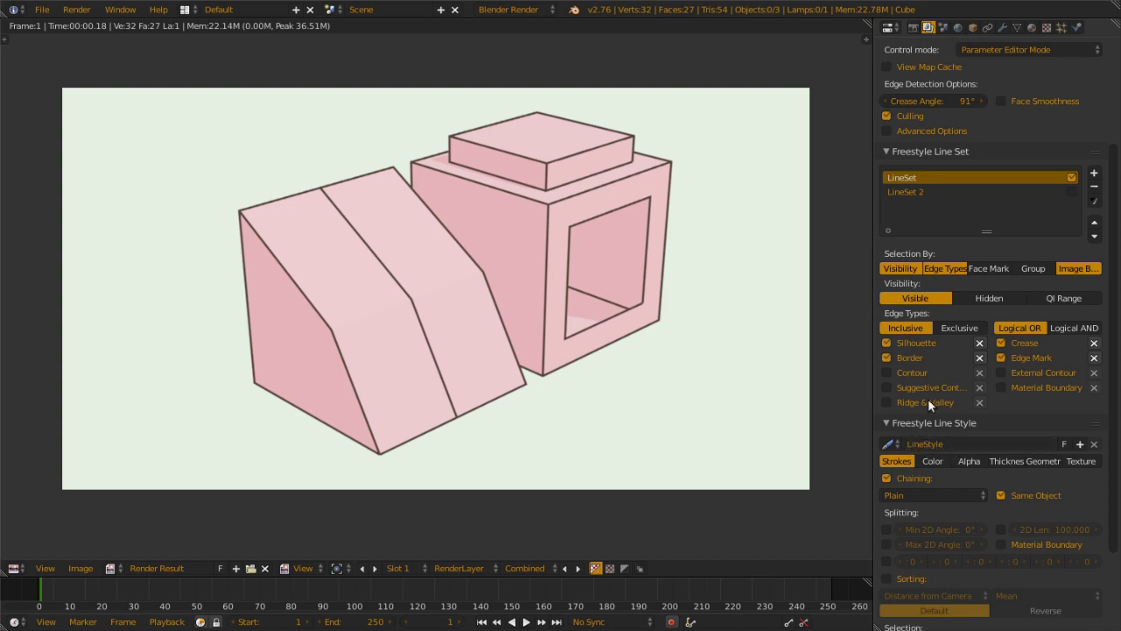
{"action": "left_click", "coordinate": [905, 193]}
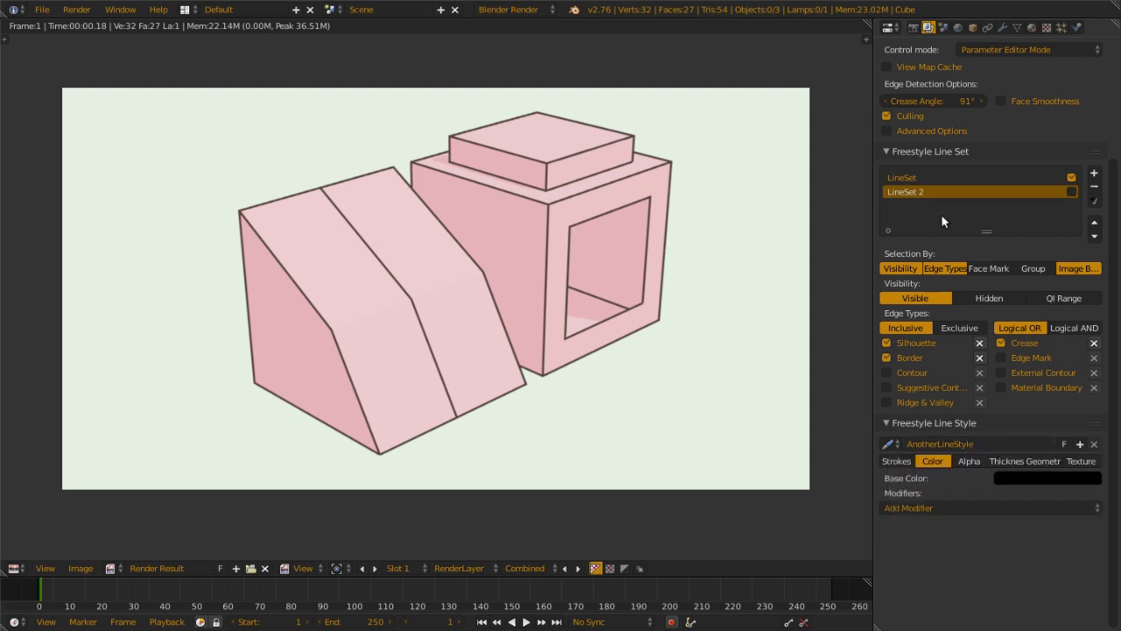
{"action": "left_click", "coordinate": [914, 178]}
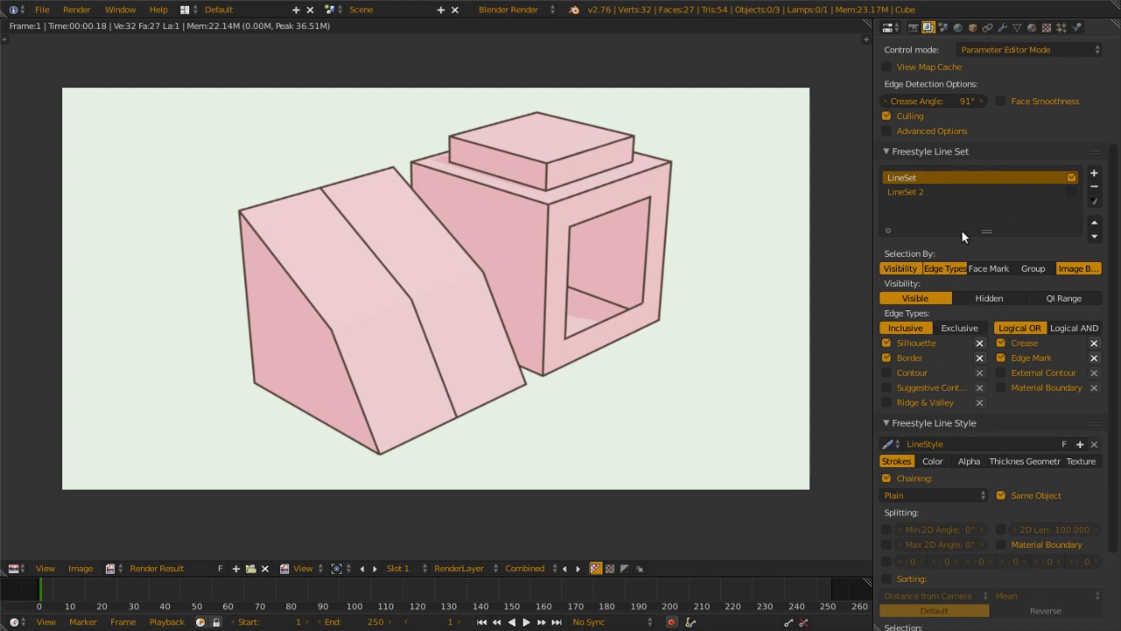
{"action": "left_click", "coordinate": [942, 422]}
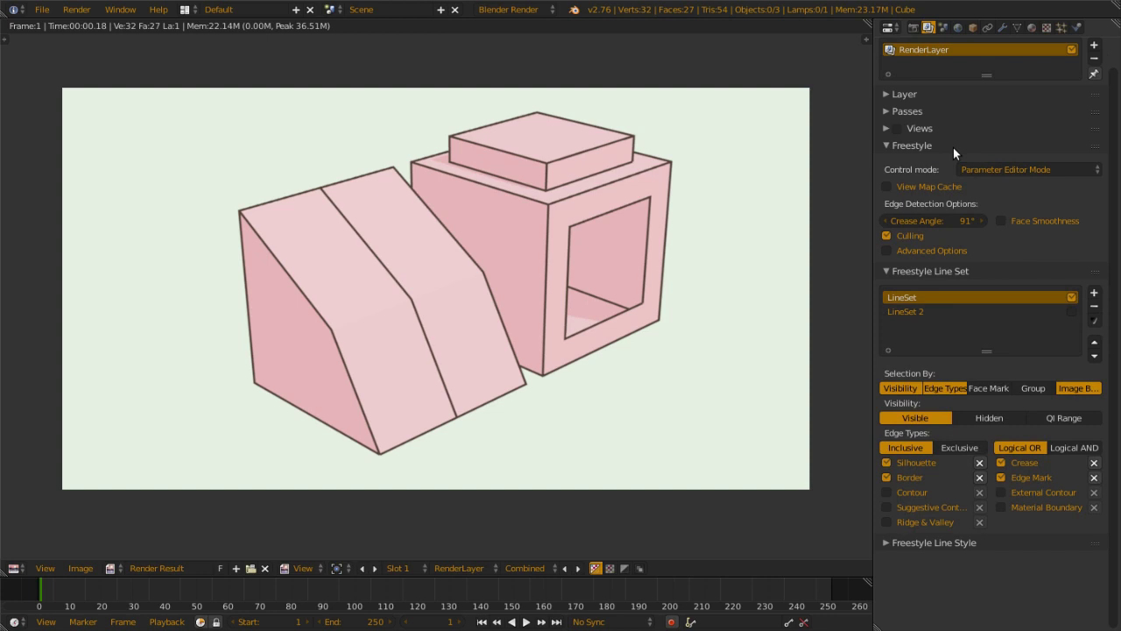
{"action": "left_click", "coordinate": [953, 146]}
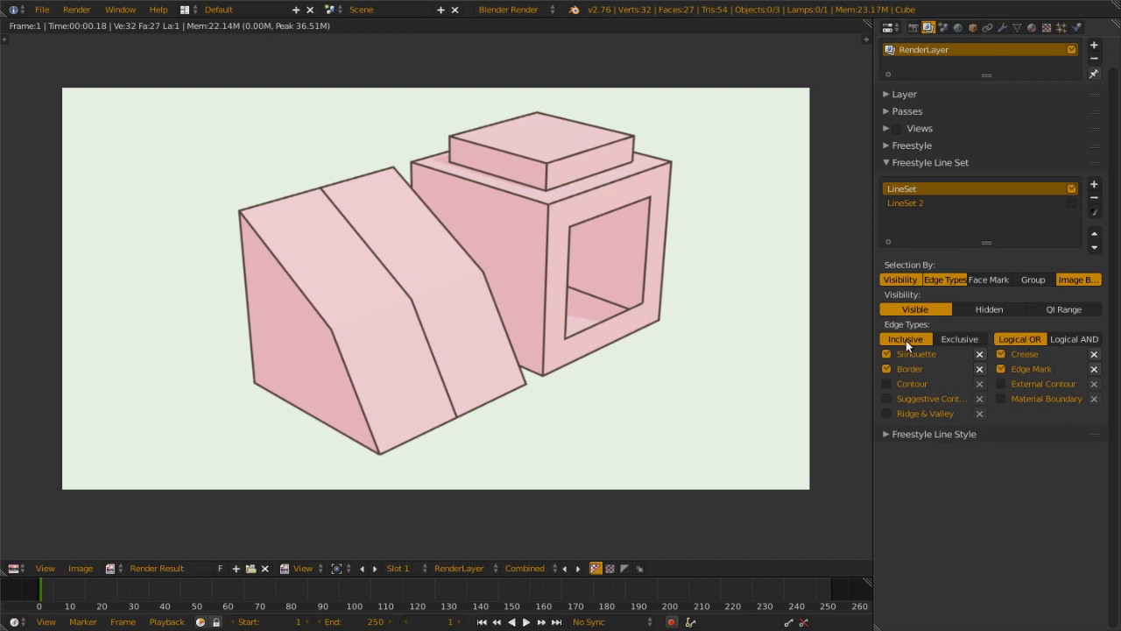
- Add Face Mark and Group selection, and turn off Border, Crease and Edge Mark, keeping Silhouette
{"action": "left_click", "coordinate": [978, 278]}
{"action": "left_click", "coordinate": [1028, 279]}
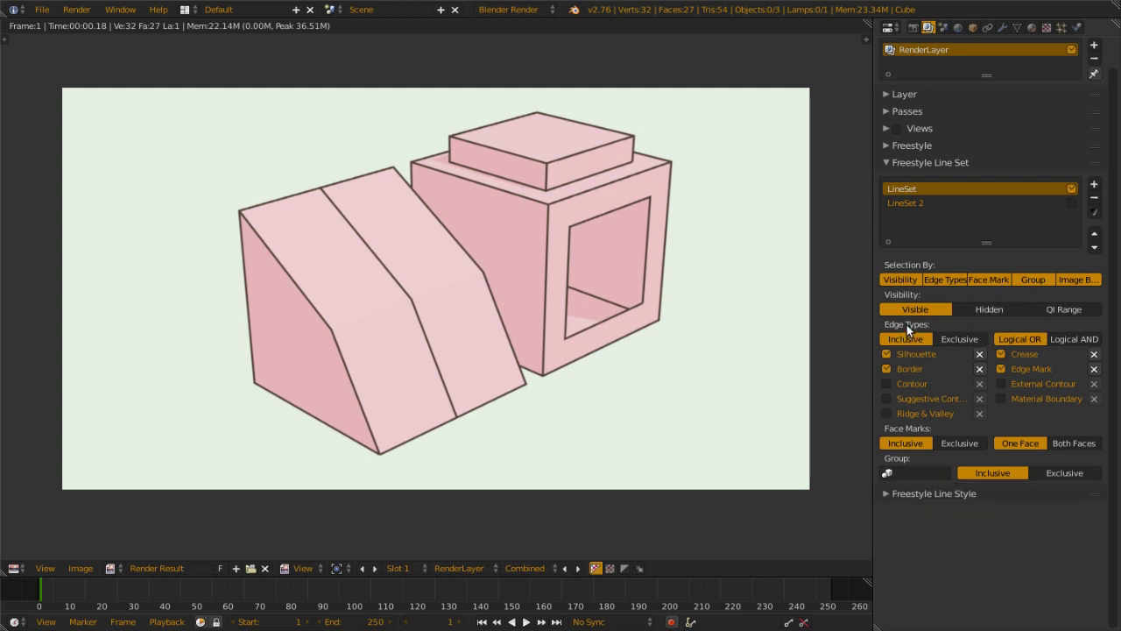
{"action": "left_click", "coordinate": [916, 354]}
{"action": "left_click", "coordinate": [911, 368]}
{"action": "left_click_drag", "start_coordinate": [1000, 354], "coordinate": [1002, 364]}
{"action": "left_click", "coordinate": [920, 353]}
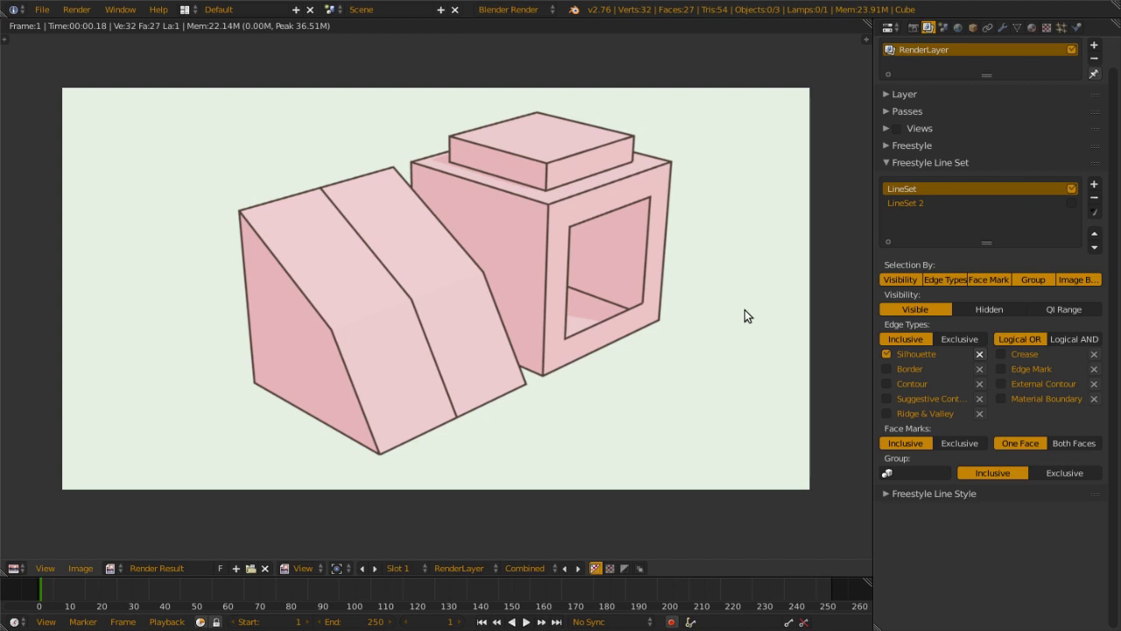
- Re-render with silhouette-only lines and briefly check the Layer and Render settings
{"action": "key", "text": "F12"}
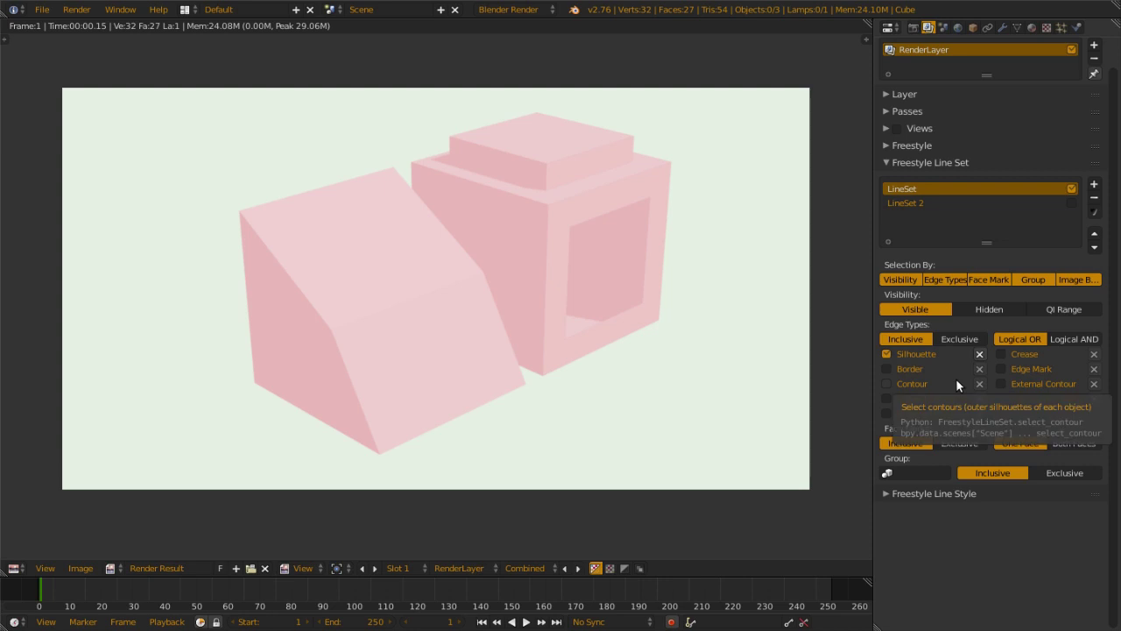
{"action": "left_click", "coordinate": [942, 95]}
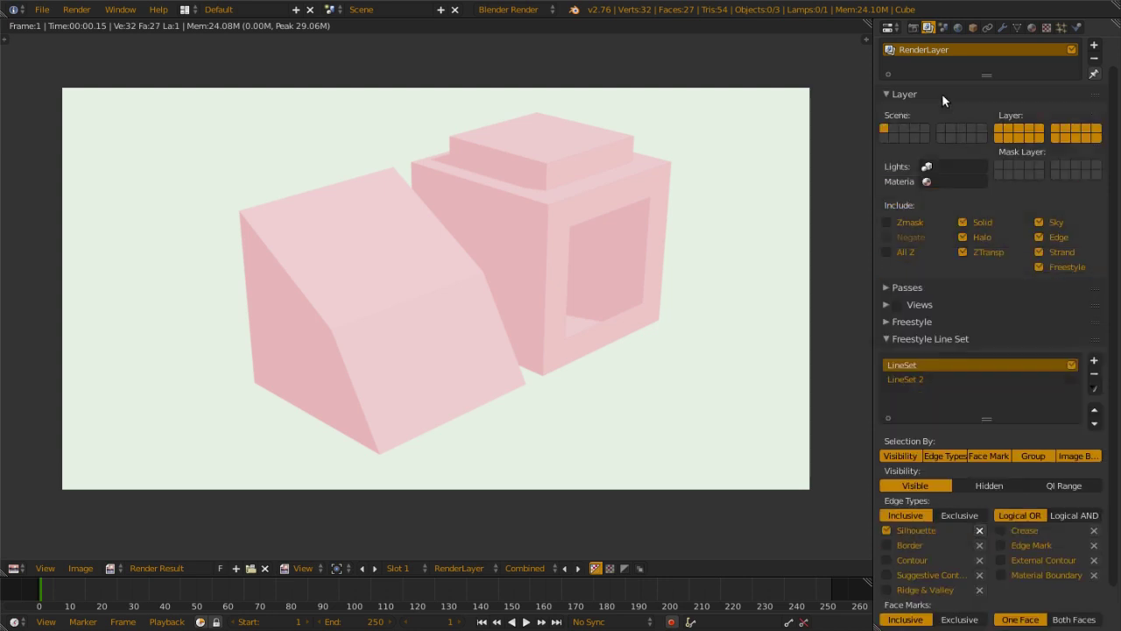
{"action": "left_click", "coordinate": [942, 93]}
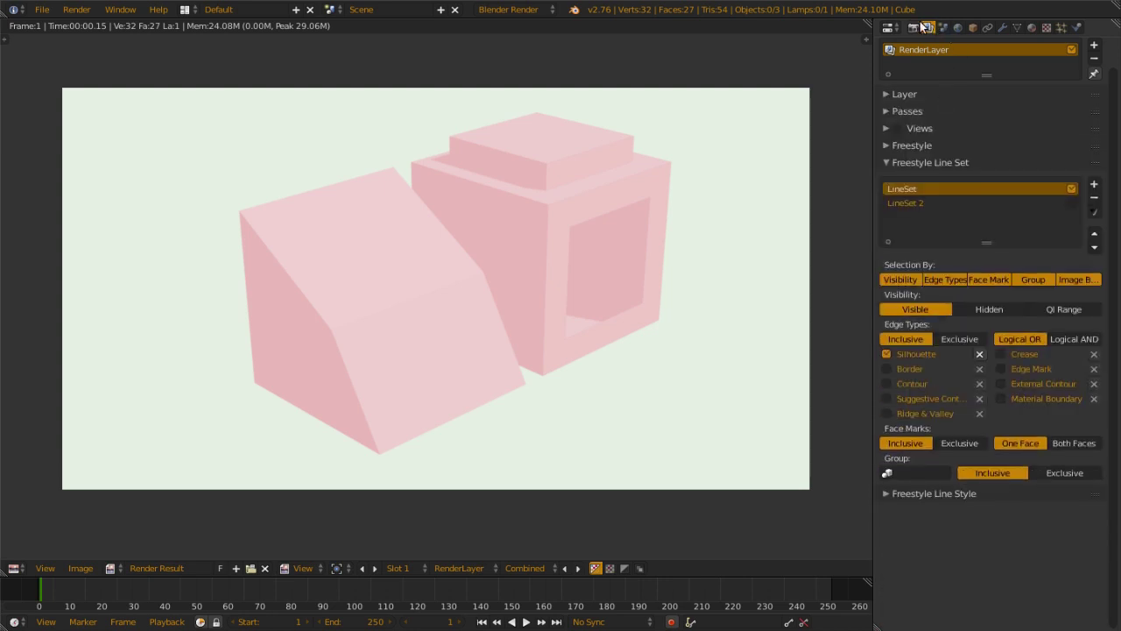
{"action": "key", "text": "F12"}
{"action": "left_click", "coordinate": [914, 27]}
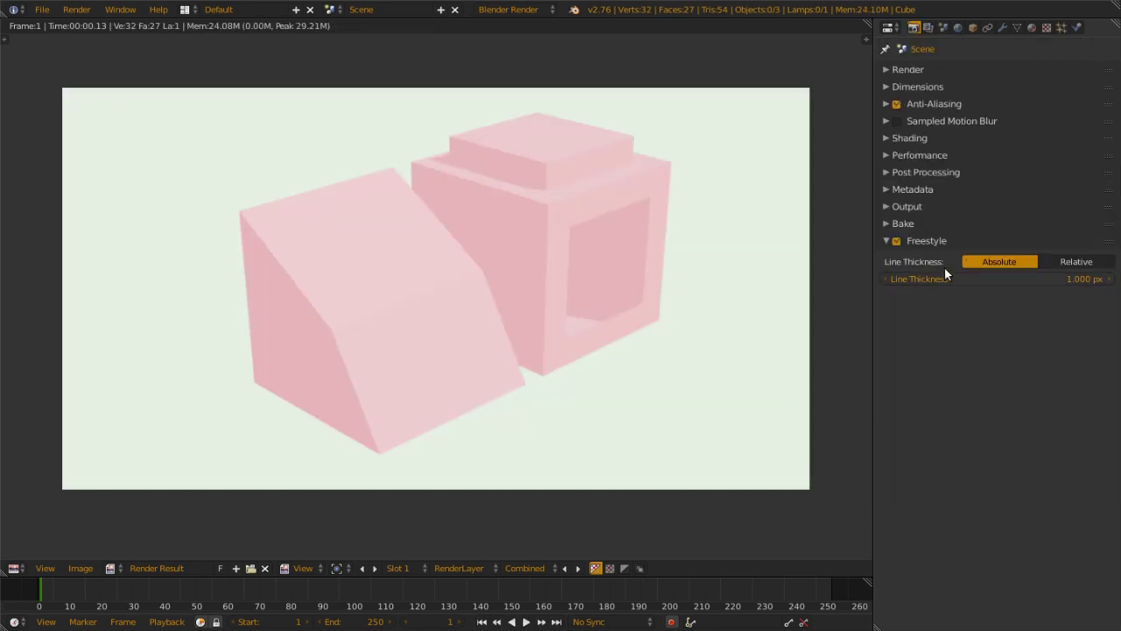
{"action": "left_click", "coordinate": [928, 28]}
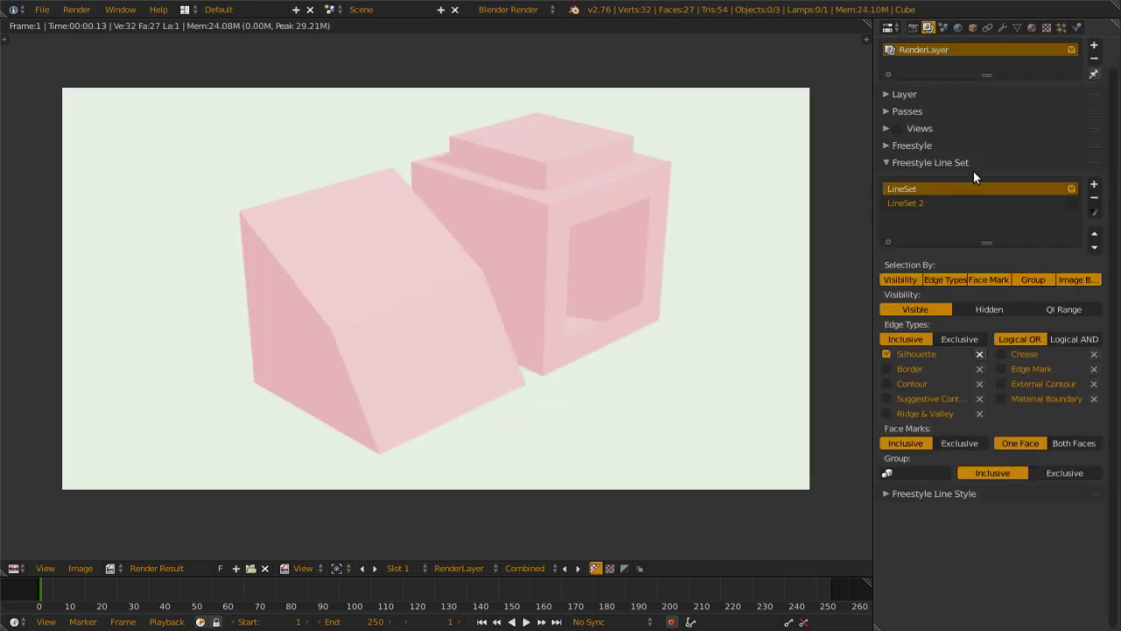
- Turn off Face Marks and Group selection, then re-render to show the silhouette outlines
{"action": "left_click", "coordinate": [937, 493]}
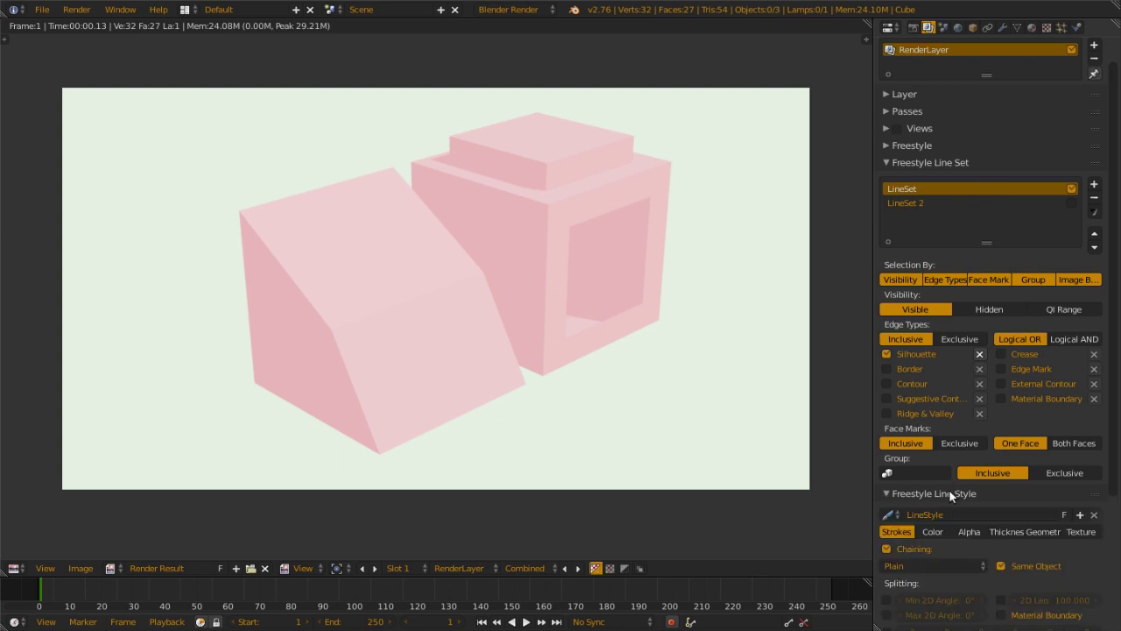
{"action": "scroll", "coordinate": [948, 491], "scroll_direction": "down", "scroll_amount": 4}
{"action": "left_click", "coordinate": [932, 405]}
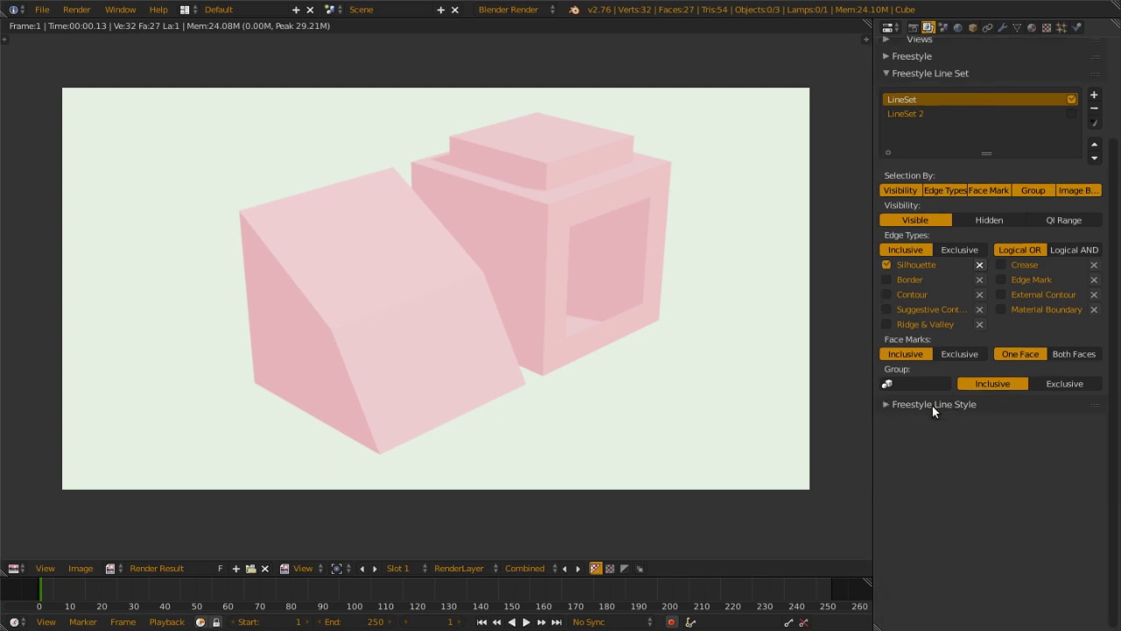
{"action": "left_click", "coordinate": [1000, 190]}
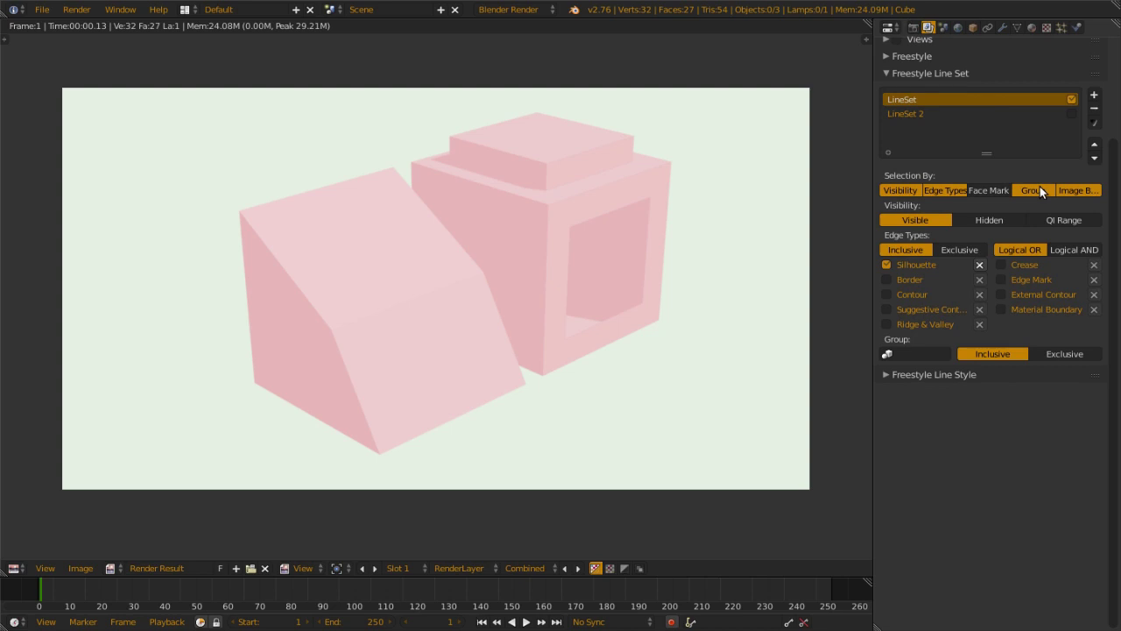
{"action": "left_click", "coordinate": [1040, 188]}
{"action": "scroll", "coordinate": [1009, 250], "scroll_direction": "up", "scroll_amount": 5}
{"action": "key", "text": "F12"}
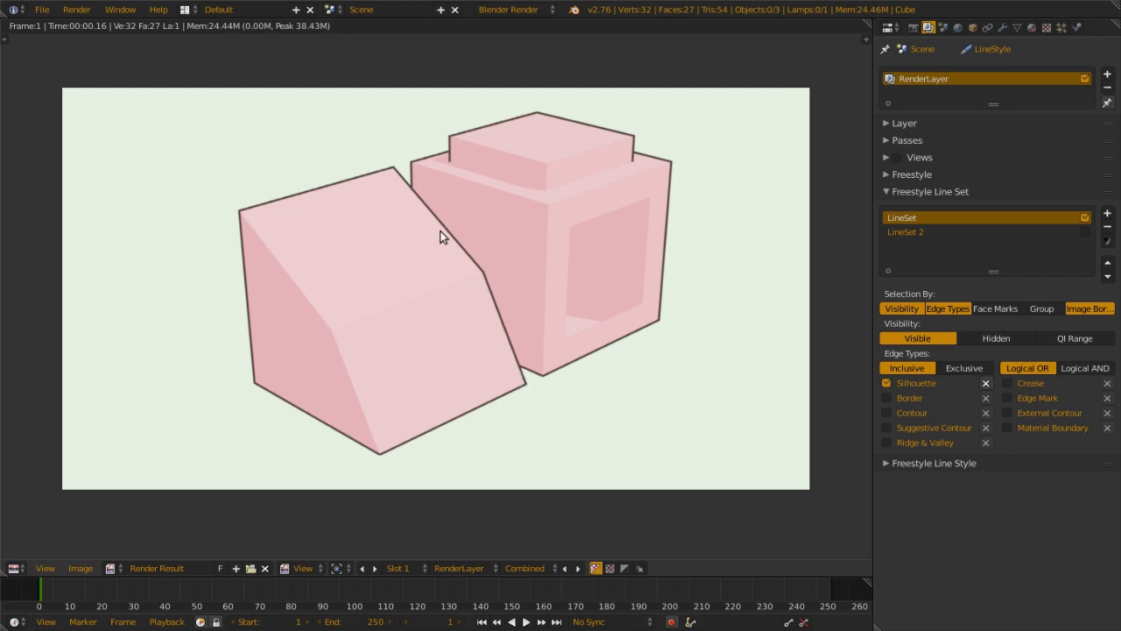
- Swap the Silhouette edge type for Crease and re-render
{"action": "left_click", "coordinate": [921, 381]}
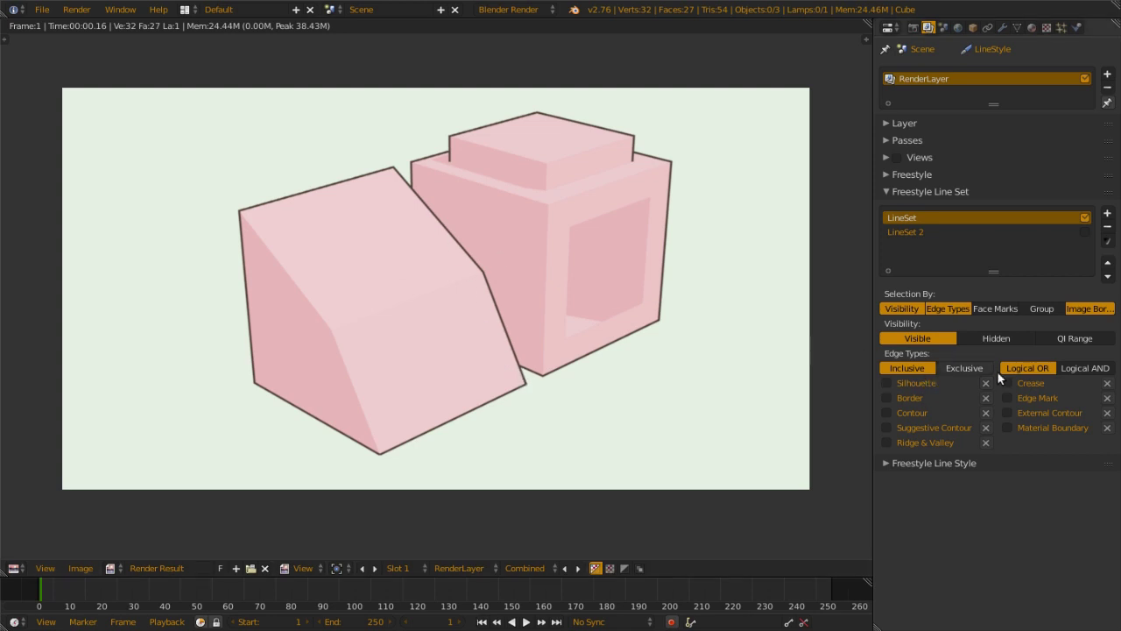
{"action": "left_click", "coordinate": [1015, 381]}
{"action": "key", "text": "F12"}
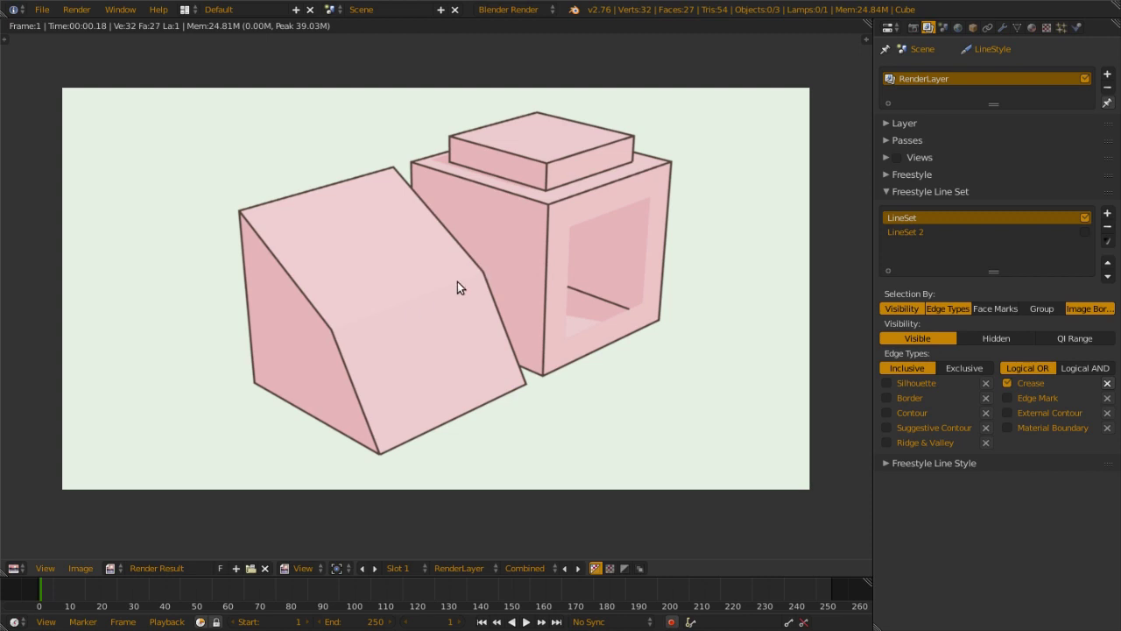
- Set the Freestyle Crease Angle to 160° and re-render to get the fold line
{"action": "left_click", "coordinate": [903, 172]}
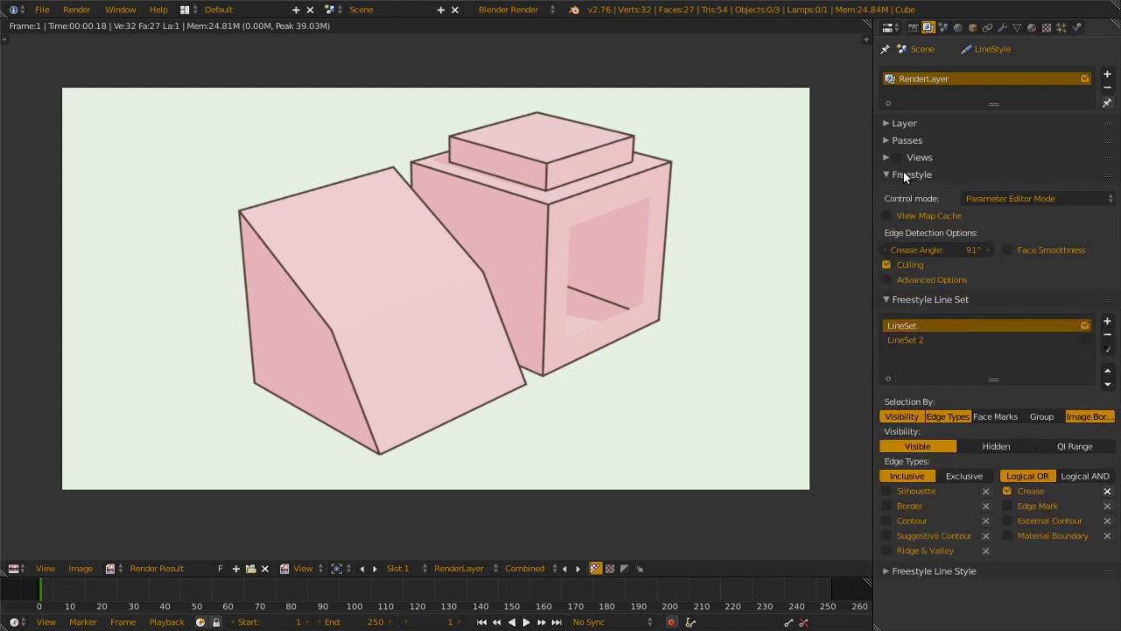
{"action": "left_click", "coordinate": [932, 252]}
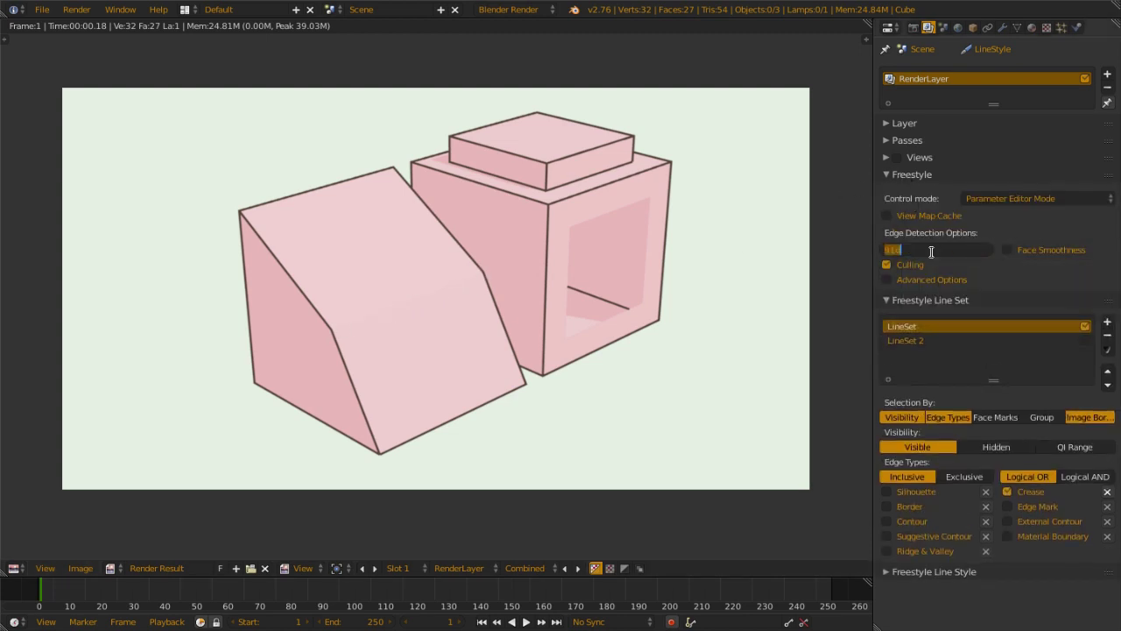
{"action": "type", "text": "160"}
{"action": "key", "text": "Return"}
{"action": "key", "text": "F12"}
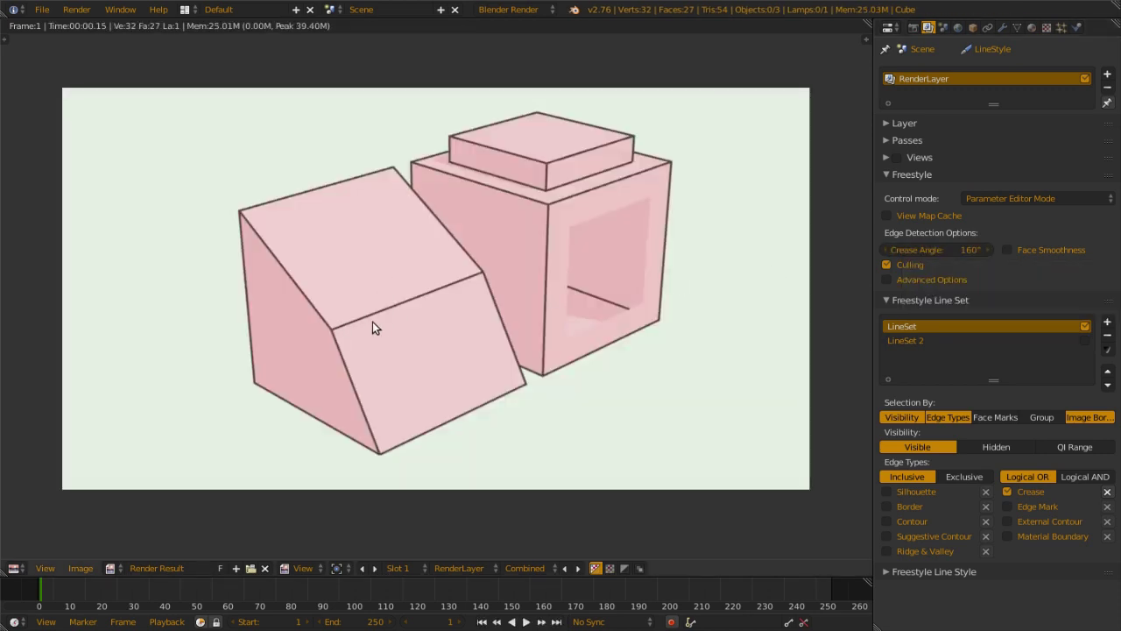
- Swap Crease for Border, render the outlined window opening, then uncheck Border
{"action": "left_click", "coordinate": [928, 173]}
{"action": "left_click", "coordinate": [1024, 383]}
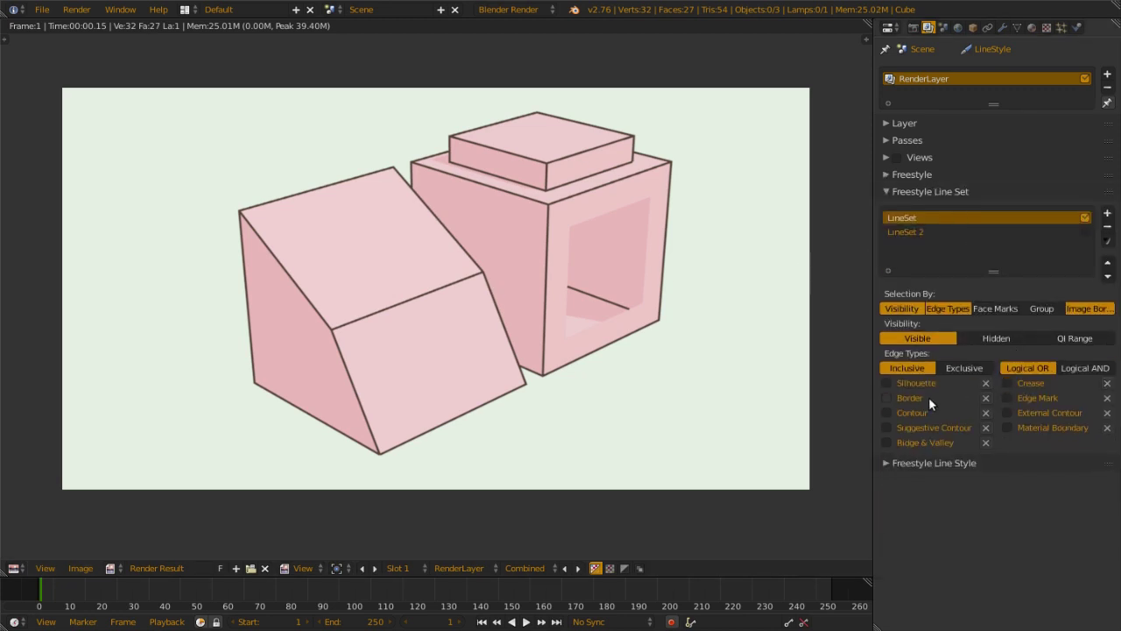
{"action": "left_click", "coordinate": [891, 395]}
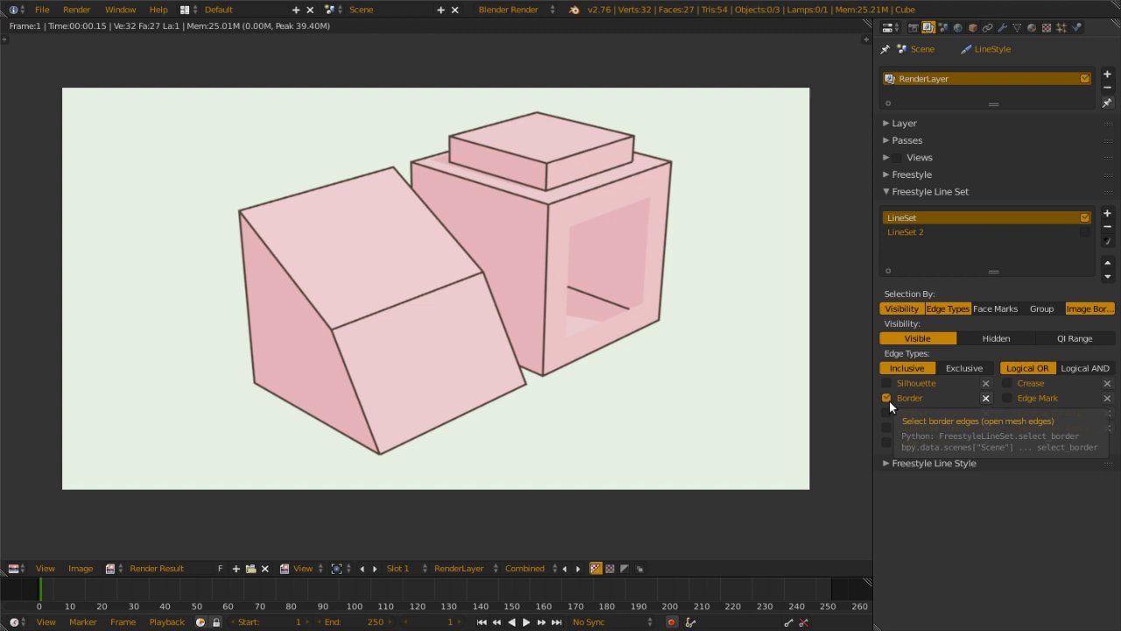
{"action": "key", "text": "F12"}
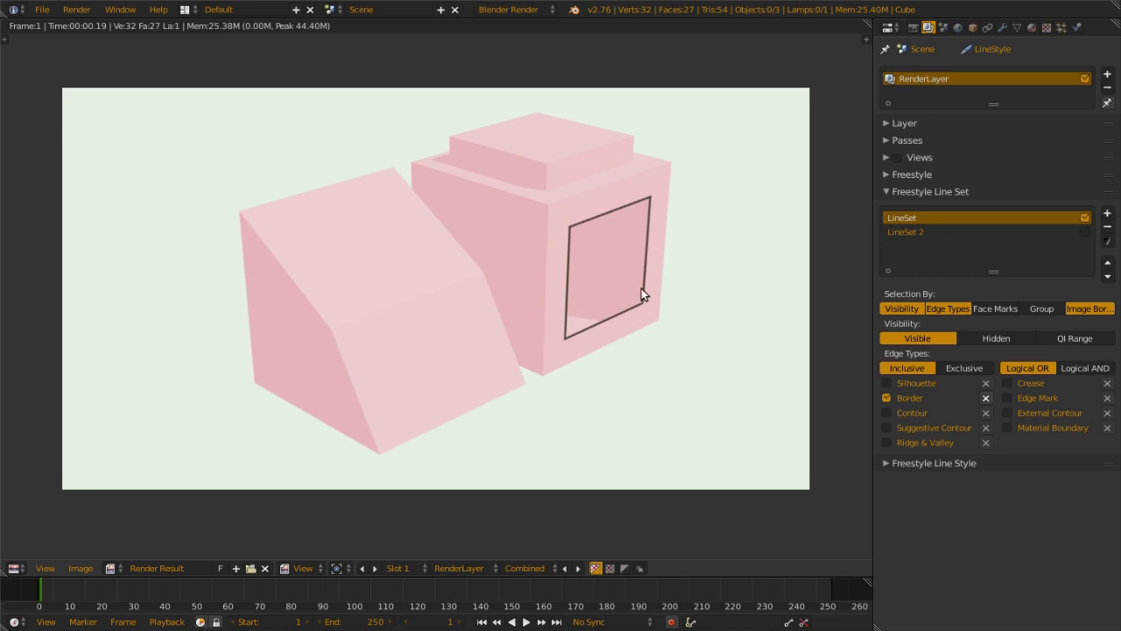
{"action": "left_click", "coordinate": [886, 395]}
- Enable the Edge Mark edge type and render the already marked edge
{"action": "left_click", "coordinate": [1021, 395]}
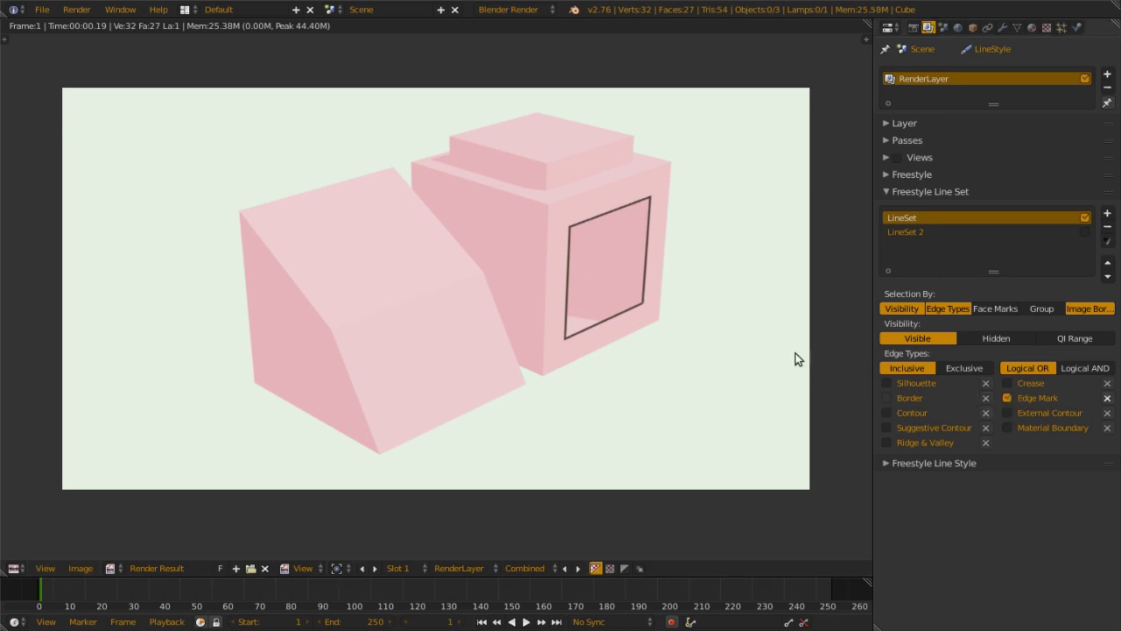
{"action": "key", "text": "F12"}
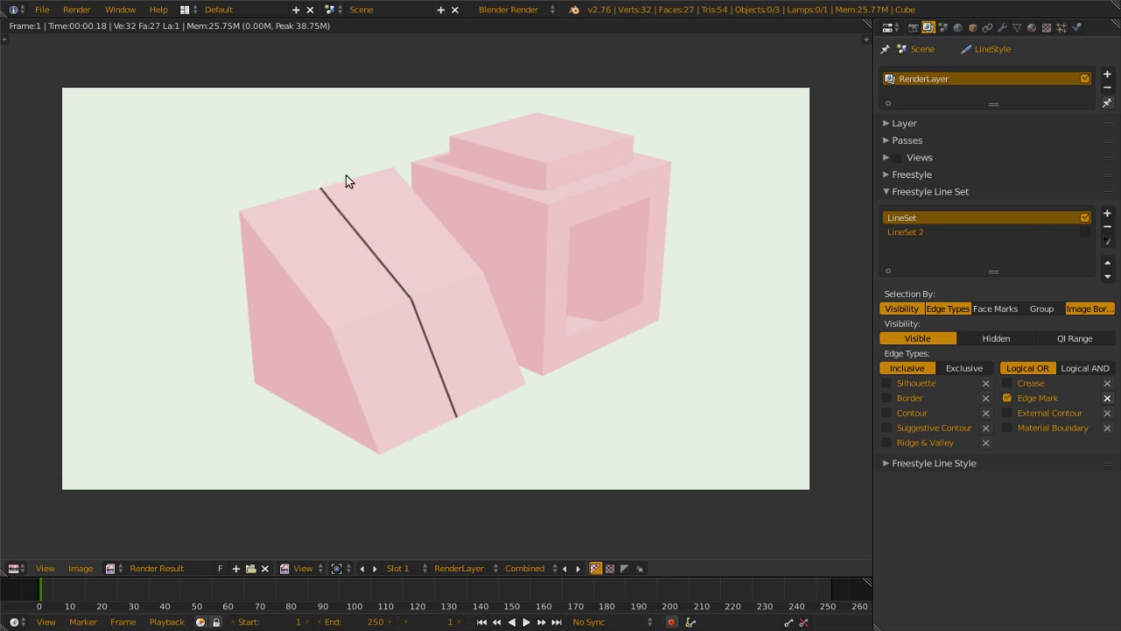
{"action": "key", "text": "Escape"}
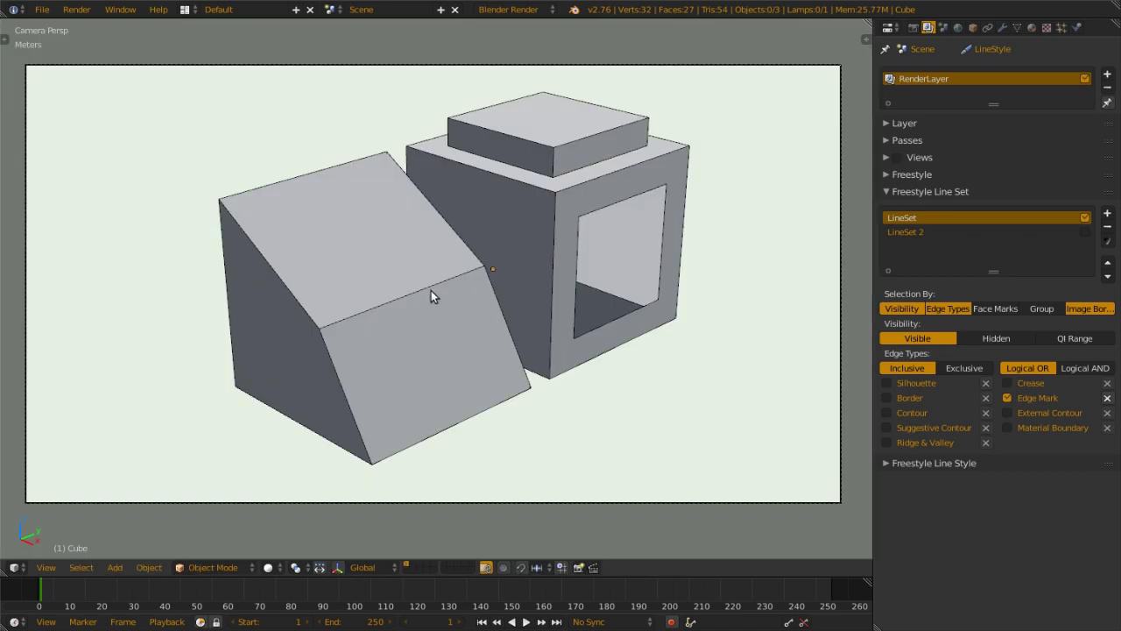
- In Edit Mode, select both halves of the horizontal slanted-face edge and mark them as Freestyle edges
{"action": "key", "text": "Tab"}
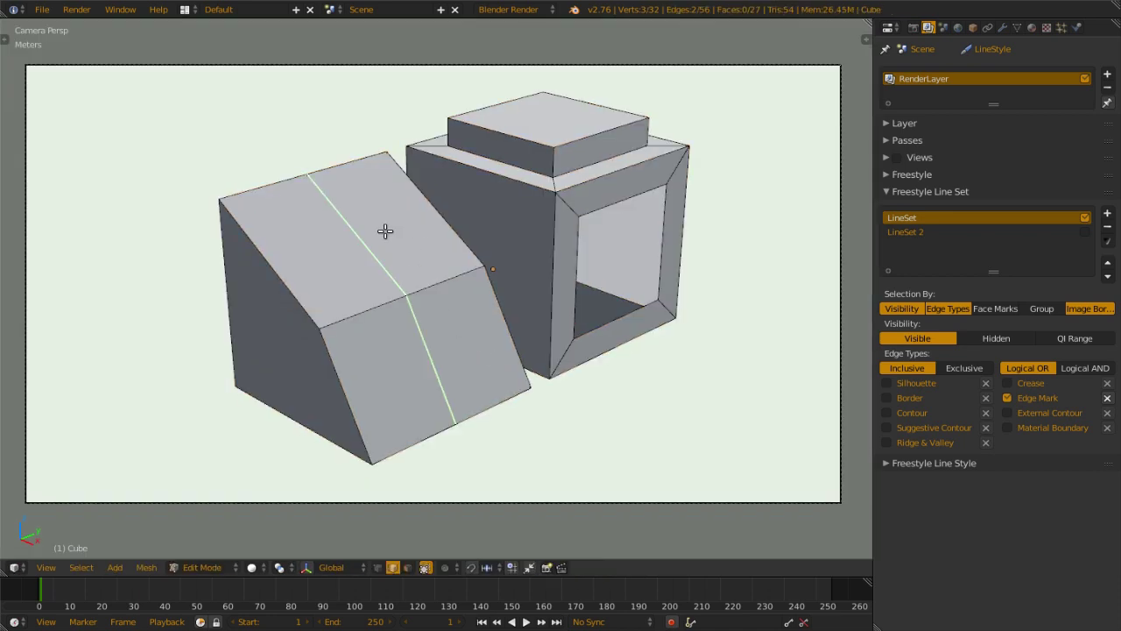
{"action": "key", "text": "a"}
{"action": "right_click", "coordinate": [377, 309]}
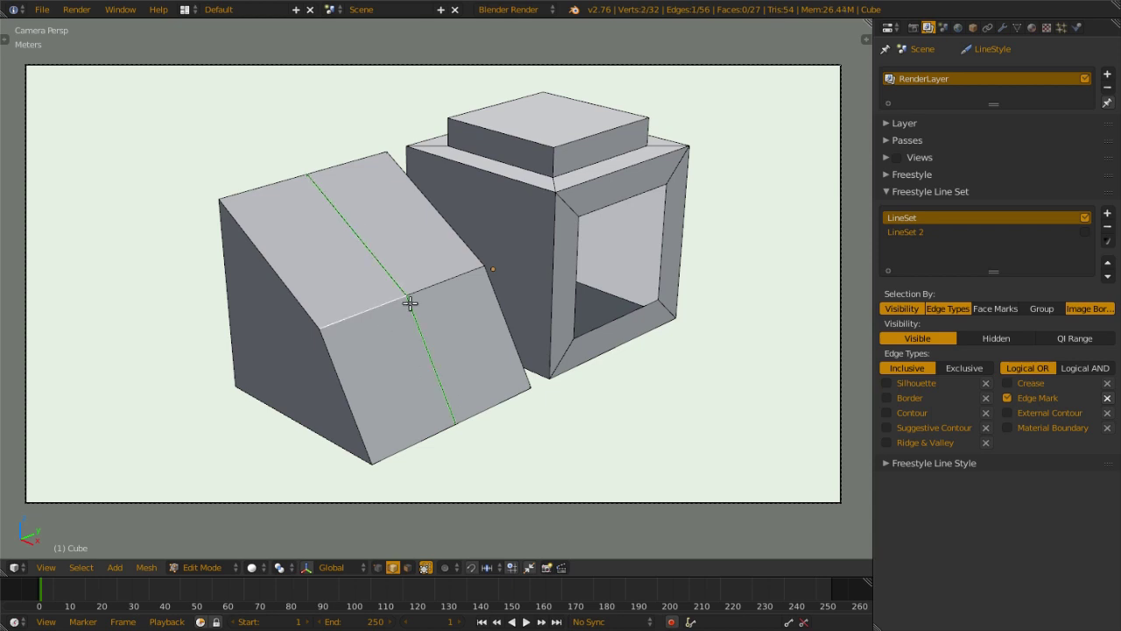
{"action": "right_click", "coordinate": [431, 289], "text": "shift"}
{"action": "key", "text": "ctrl+e"}
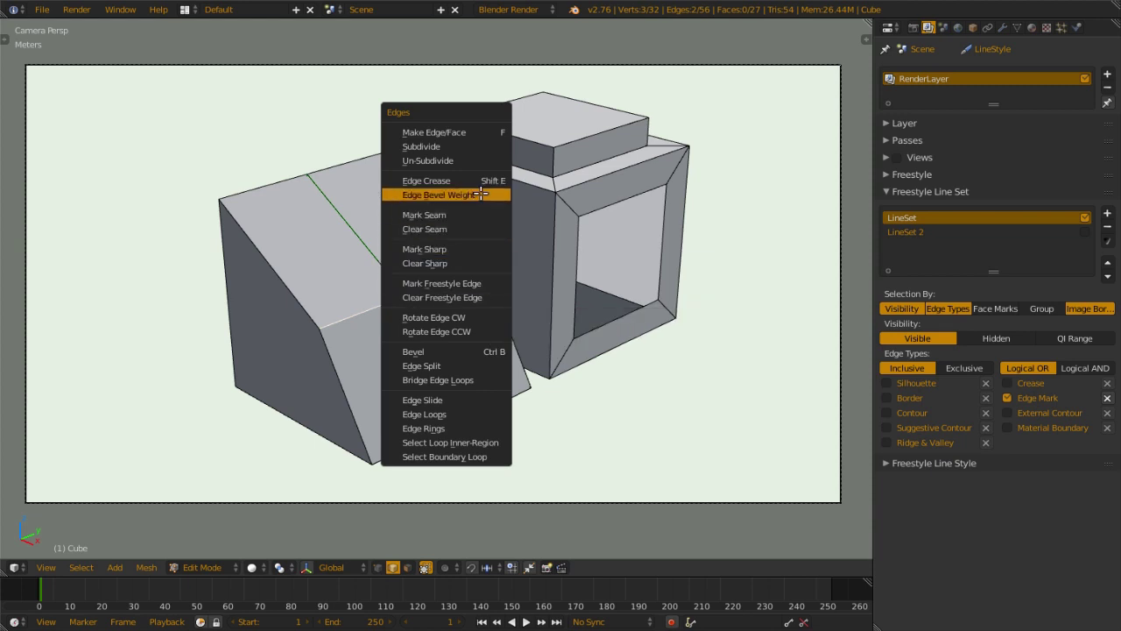
{"action": "key", "text": "Escape"}
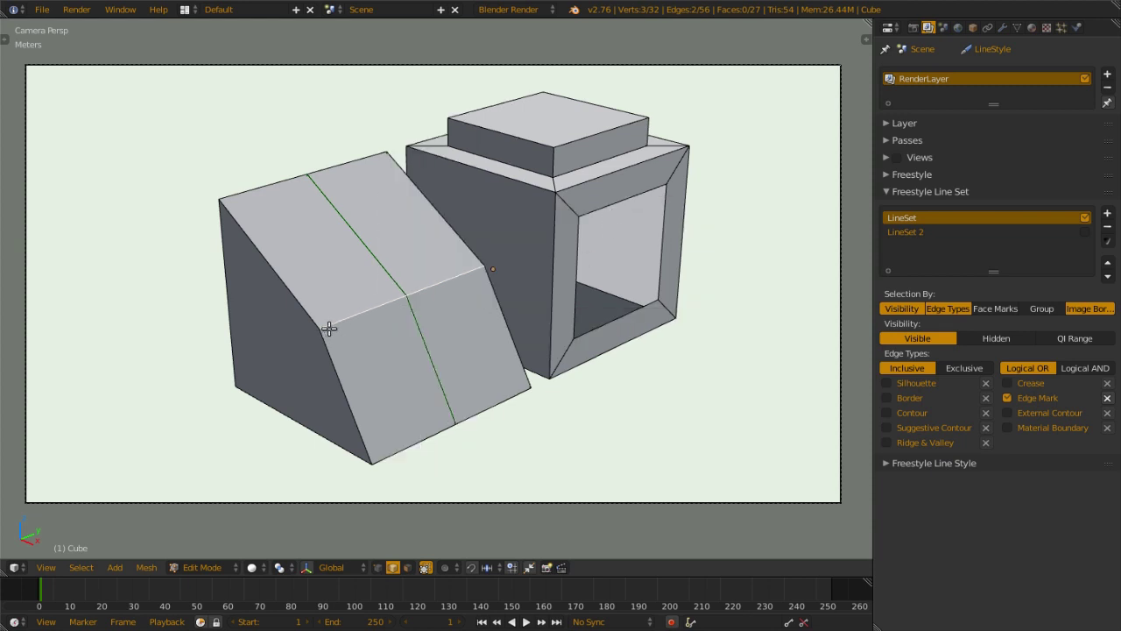
{"action": "key", "text": "ctrl+e"}
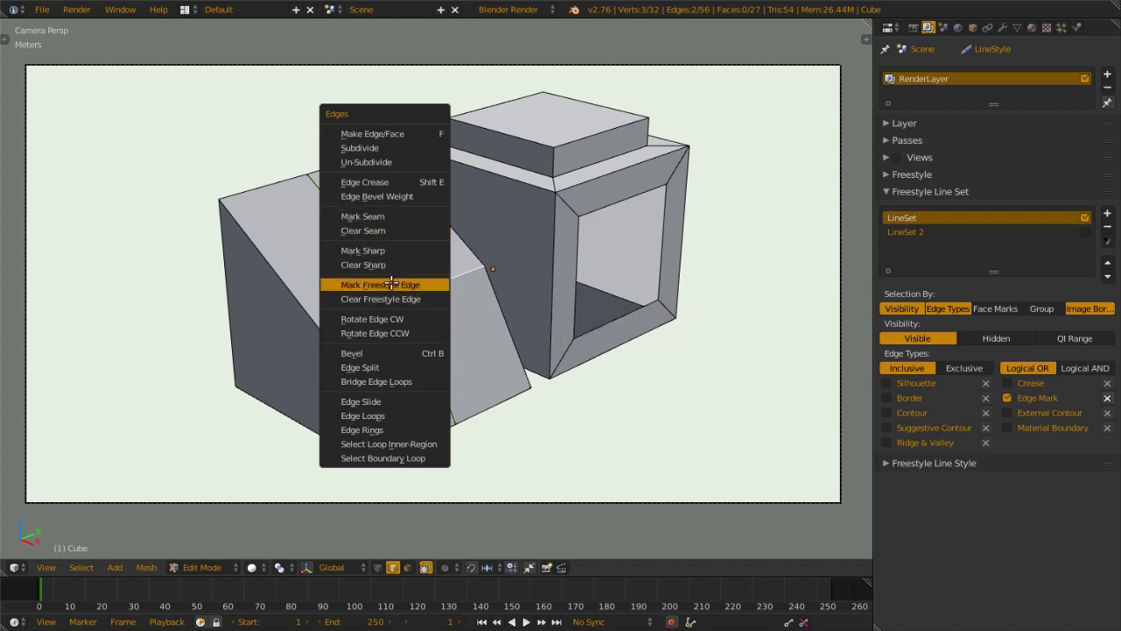
{"action": "left_click", "coordinate": [392, 284]}
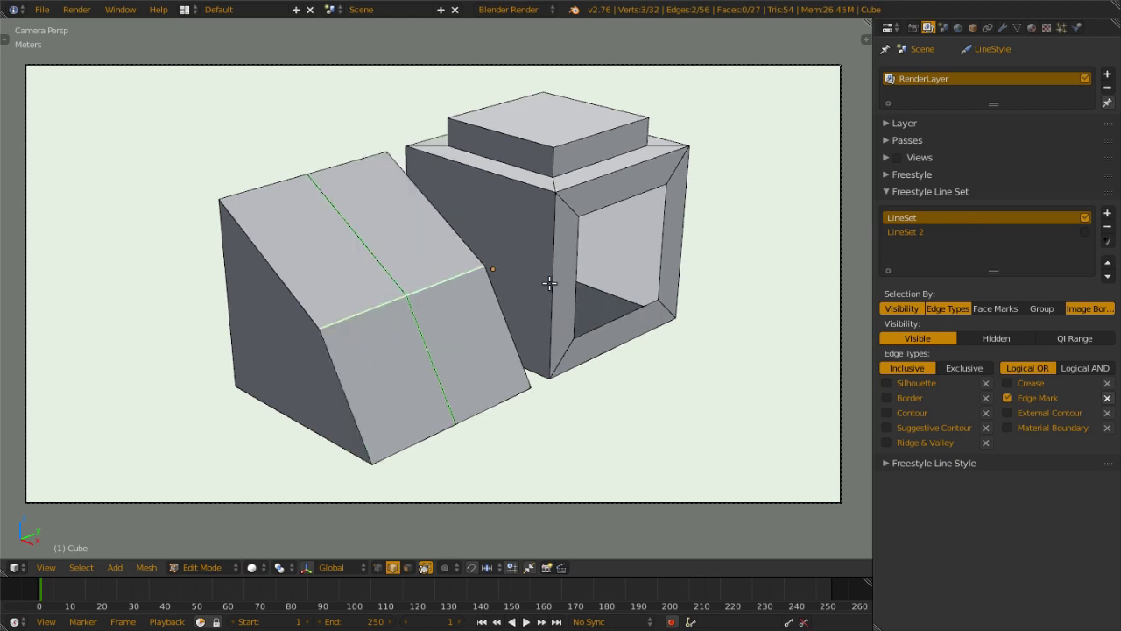
- Render the crossing lines, then mark the left top-face and lower front edges as Freestyle and re-render
{"action": "key", "text": "F12"}
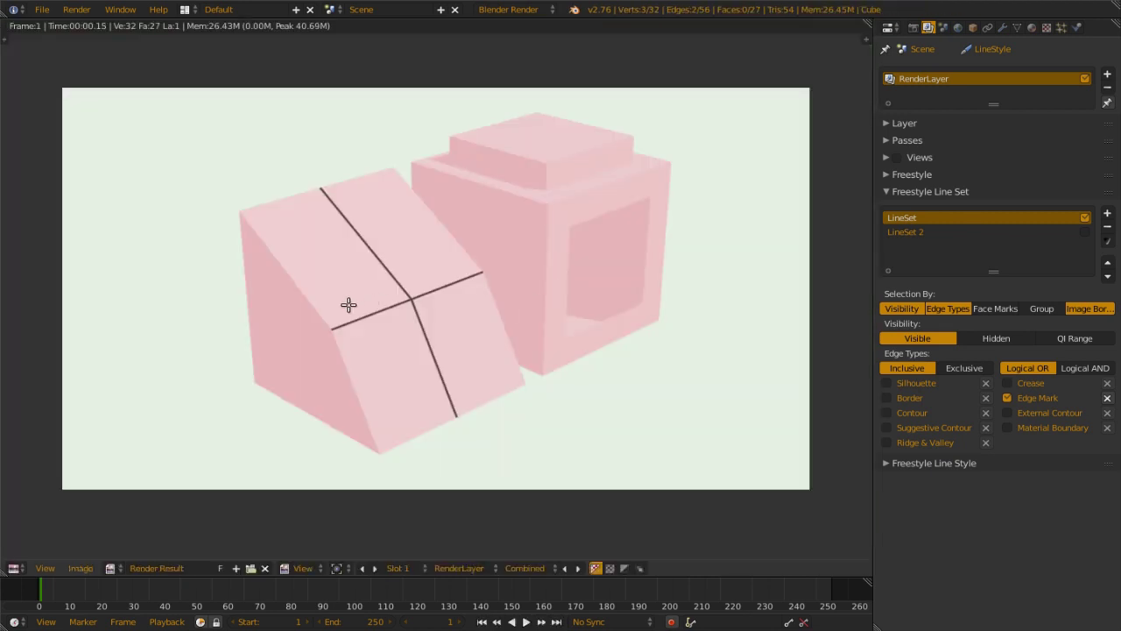
{"action": "key", "text": "Escape"}
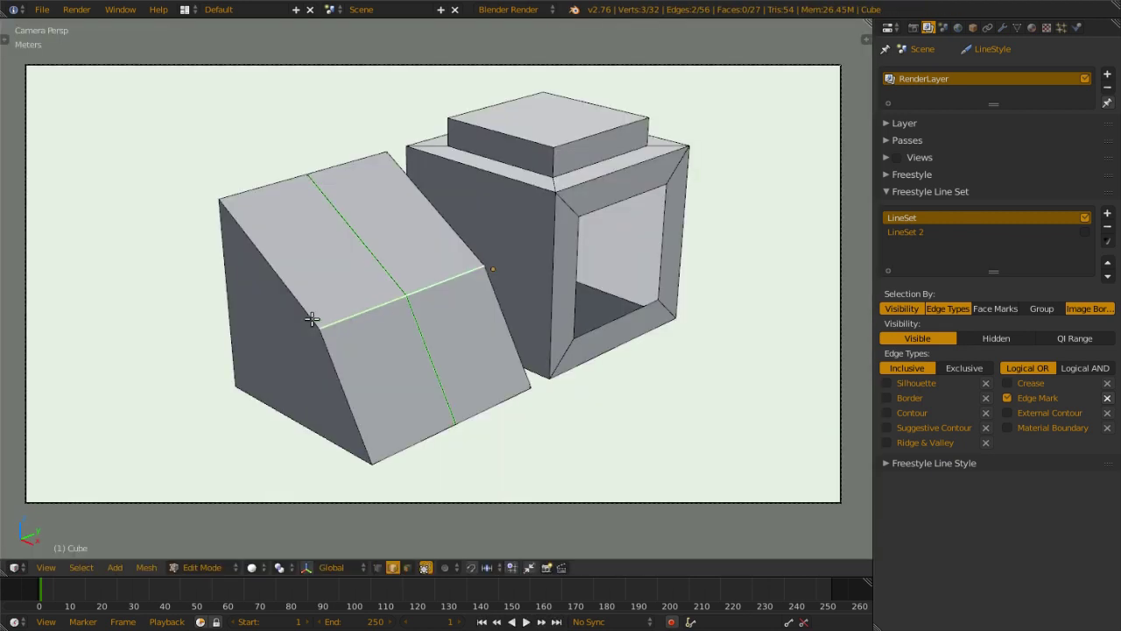
{"action": "right_click", "coordinate": [292, 294], "text": "shift"}
{"action": "right_click", "coordinate": [325, 356], "text": "shift"}
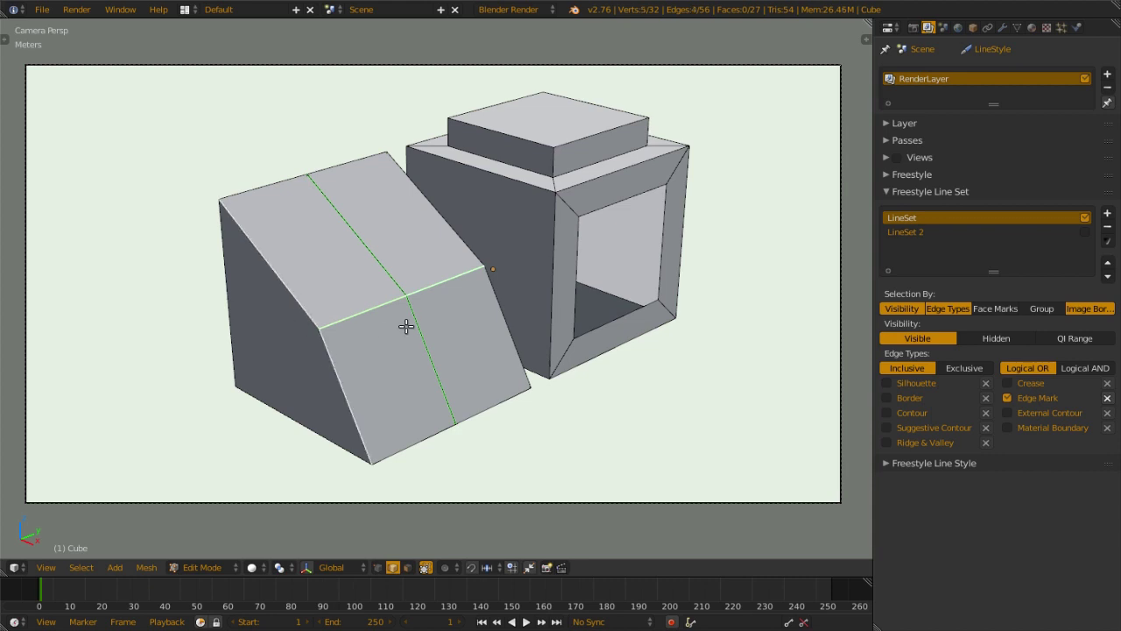
{"action": "key", "text": "ctrl+e"}
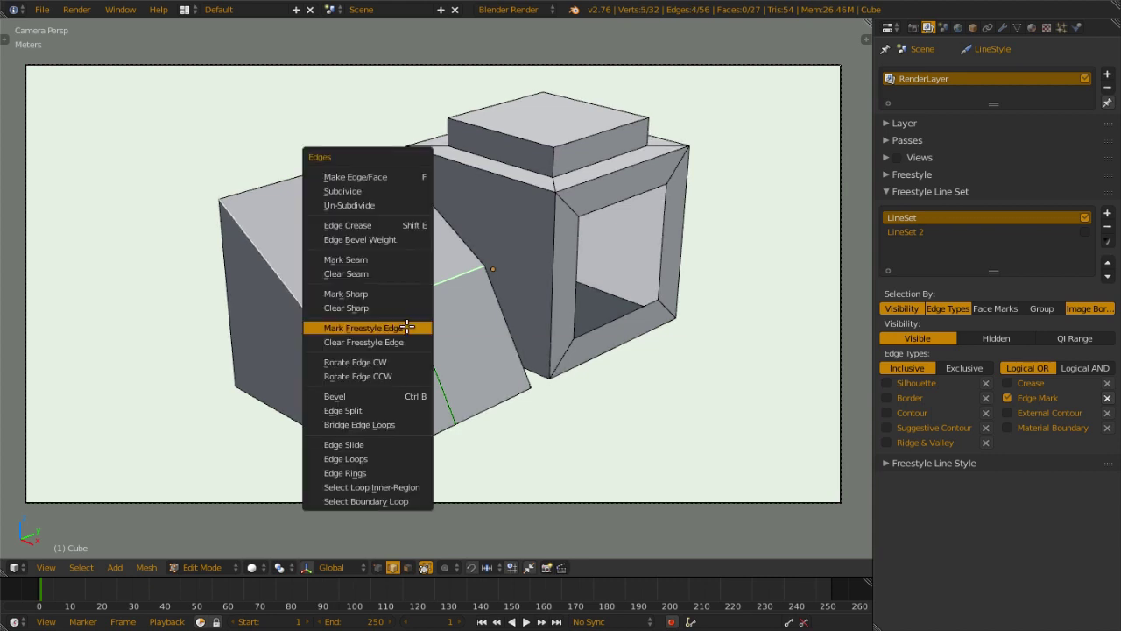
{"action": "left_click", "coordinate": [408, 327]}
{"action": "key", "text": "F12"}
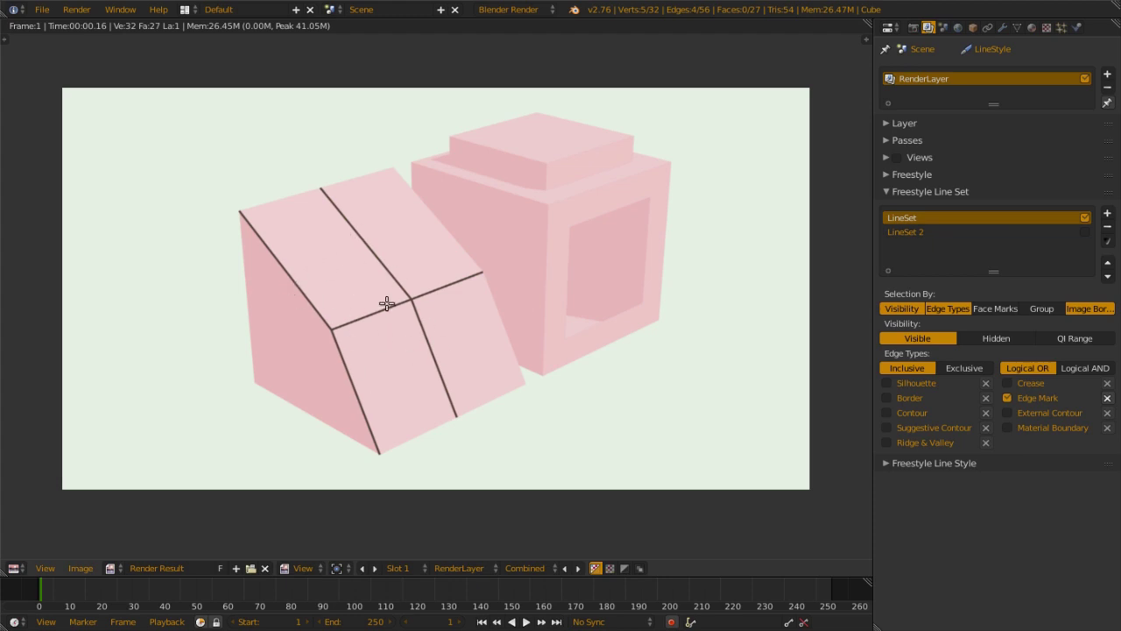
- Clear the Freestyle mark from the selected edge and re-render to show one dark line
{"action": "key", "text": "Escape"}
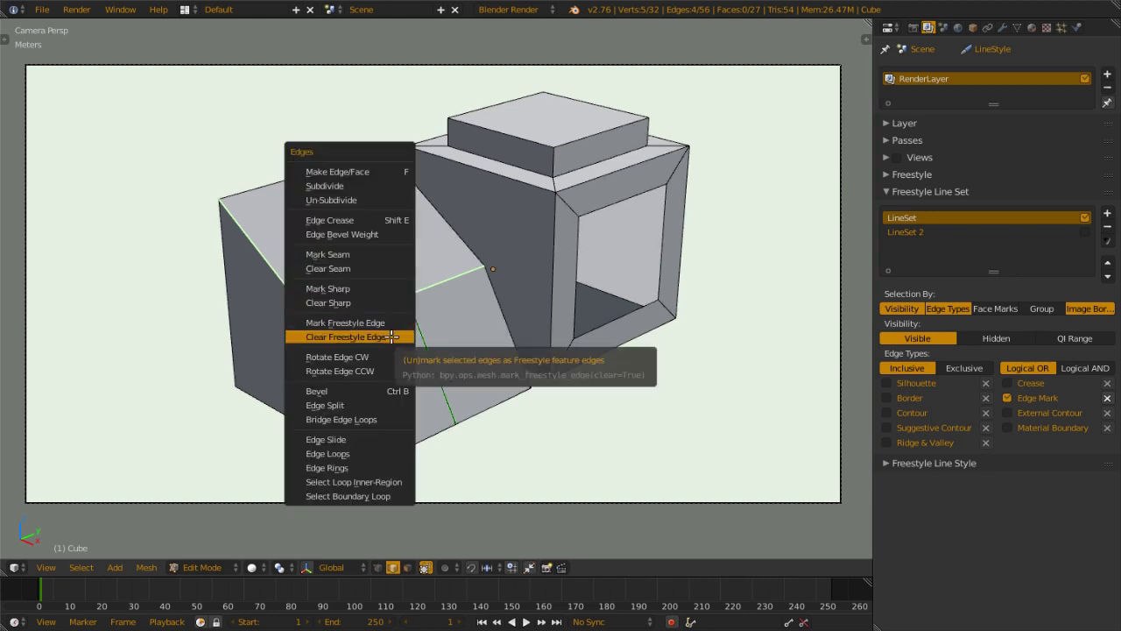
{"action": "left_click", "coordinate": [392, 336]}
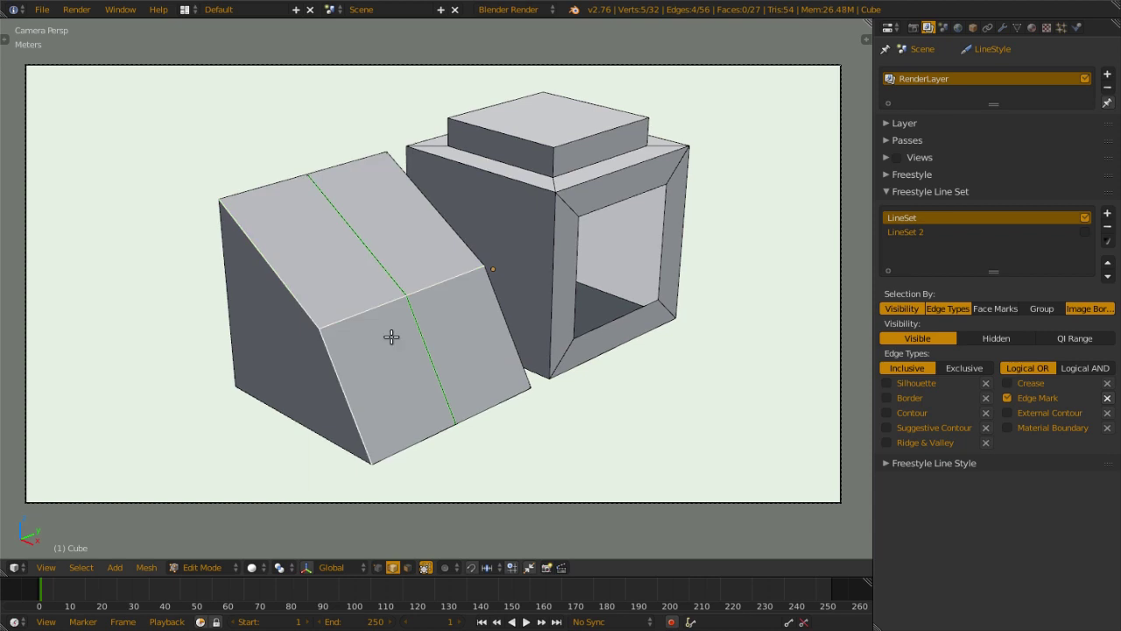
{"action": "key", "text": "F12"}
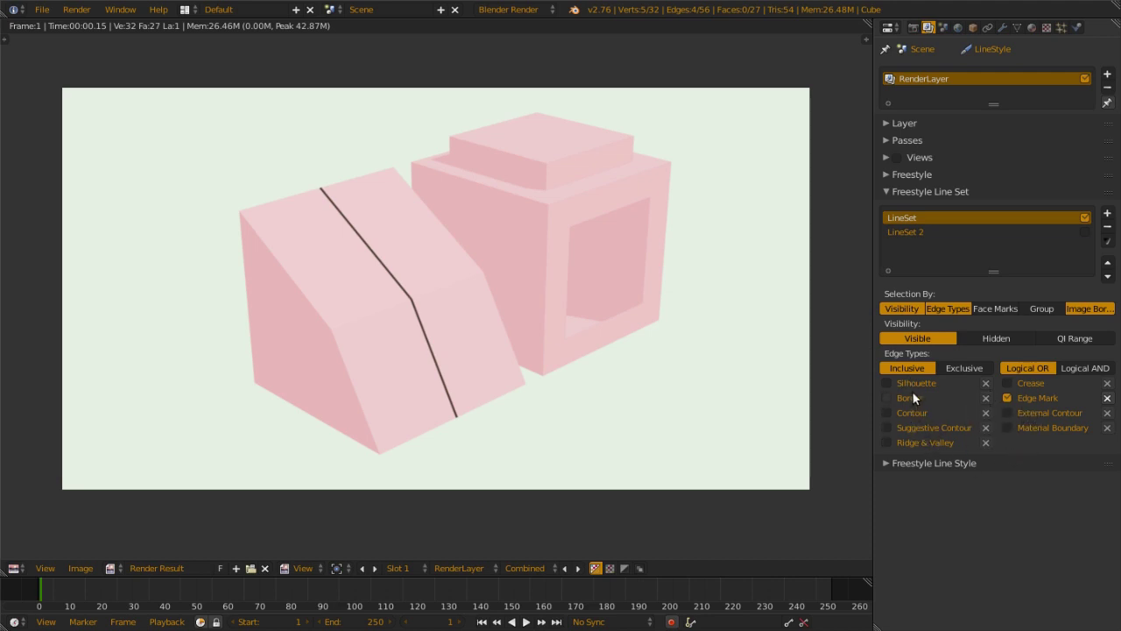
- Include Silhouette, Border and Crease edges in the Freestyle line set
{"action": "left_click_drag", "start_coordinate": [913, 394], "coordinate": [908, 383]}
{"action": "left_click", "coordinate": [1008, 383]}
{"action": "left_click", "coordinate": [944, 192]}
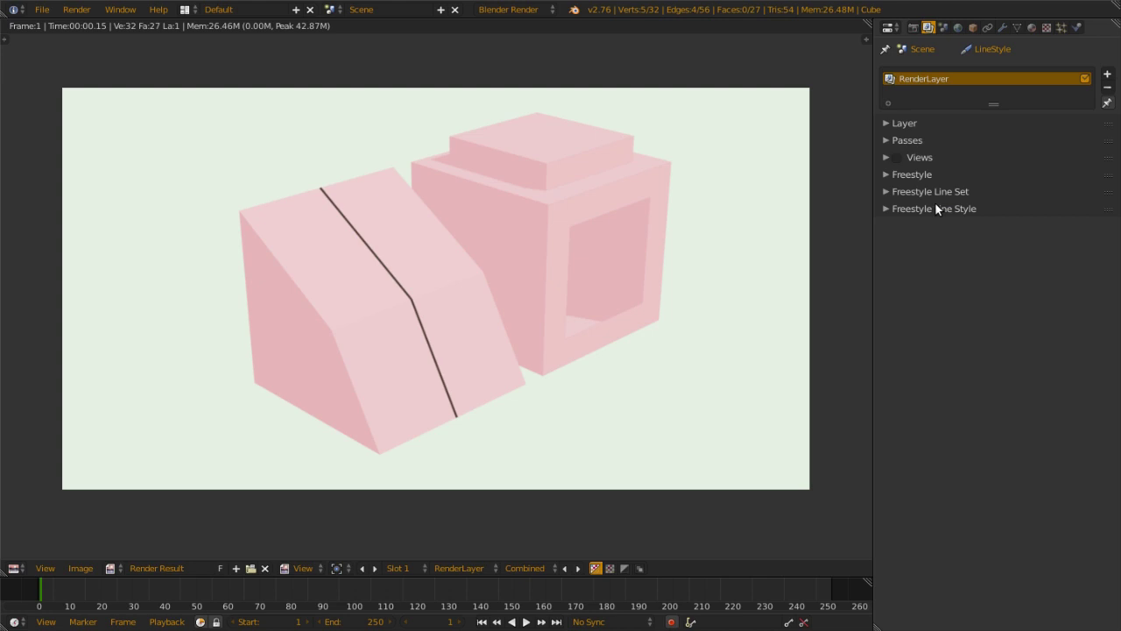
- Enable Dashed Line in the line style's stroke settings, with dash 5 and gap 5
{"action": "left_click", "coordinate": [929, 210]}
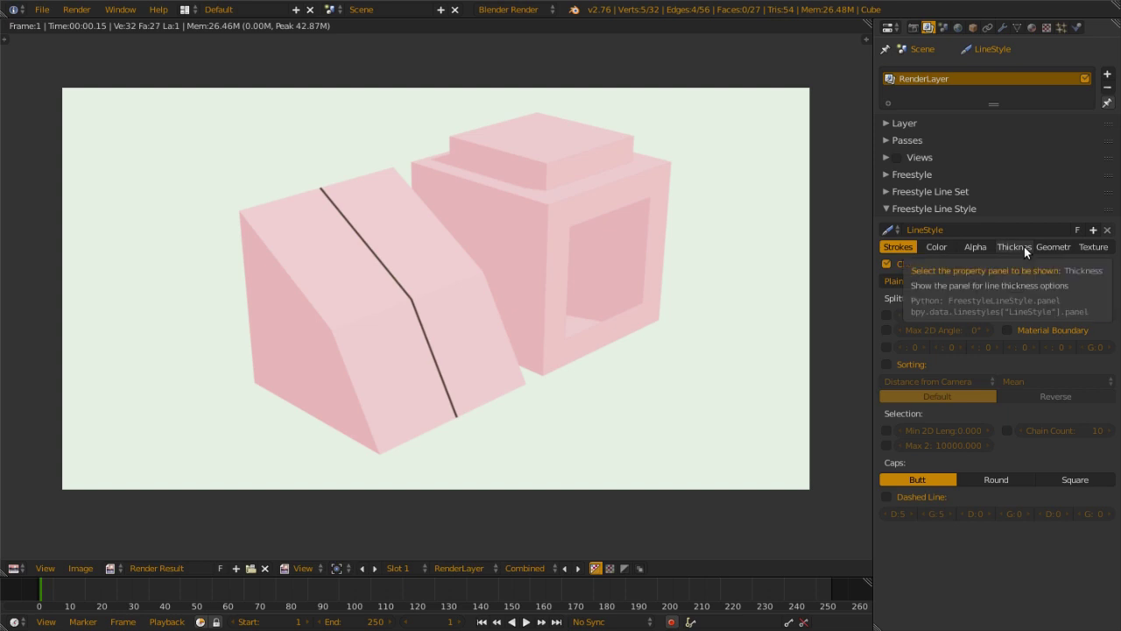
{"action": "left_click", "coordinate": [934, 249]}
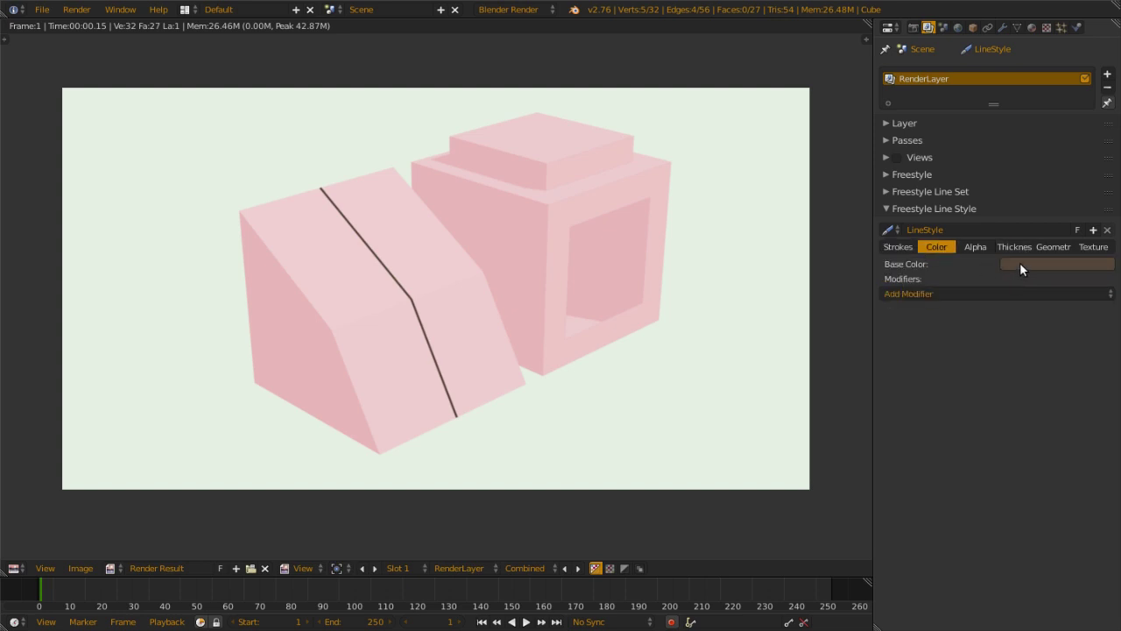
{"action": "left_click", "coordinate": [892, 249]}
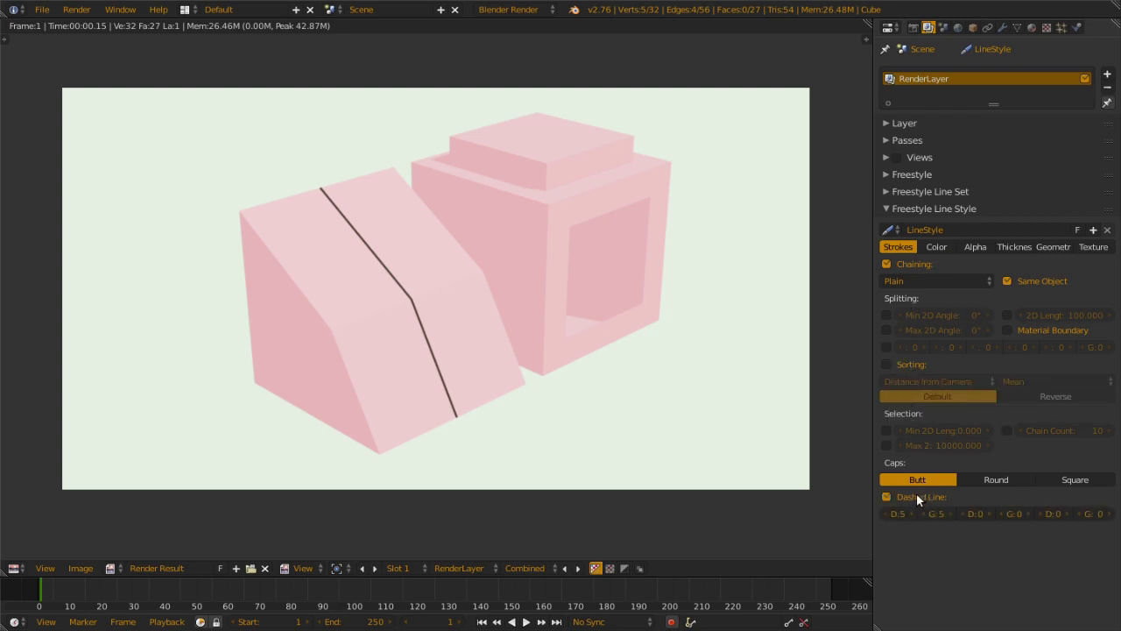
- Re-render with F12 so every pink-block outline draws dashed, resizing the Properties editor briefly
{"action": "key", "text": "F12"}
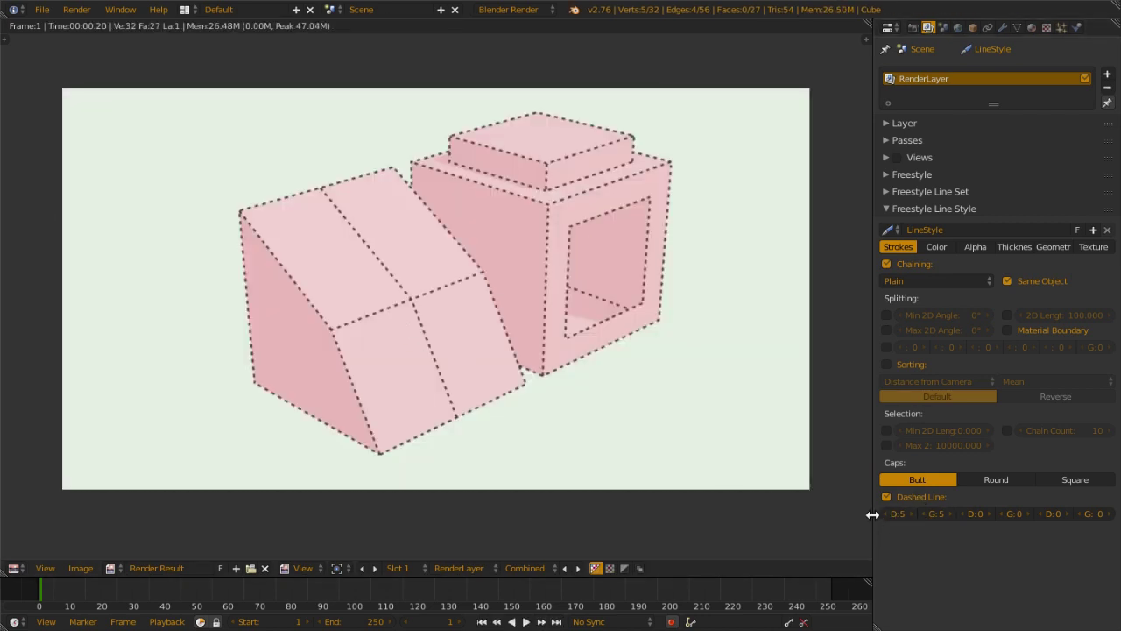
{"action": "left_click_drag", "start_coordinate": [874, 515], "coordinate": [767, 515]}
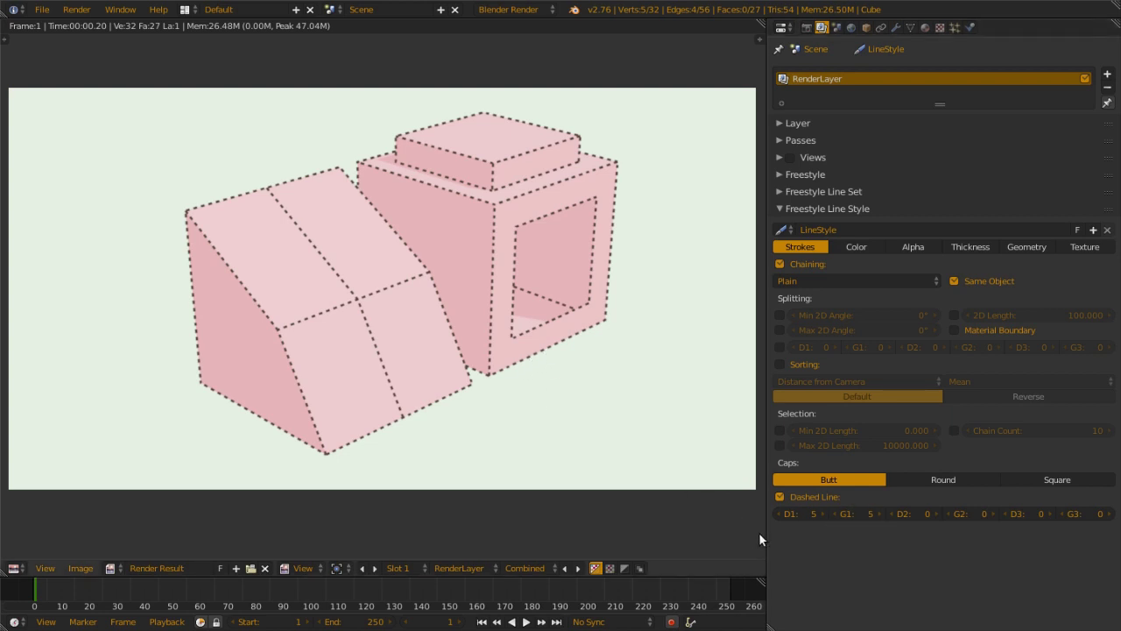
{"action": "left_click_drag", "start_coordinate": [768, 533], "coordinate": [879, 538]}
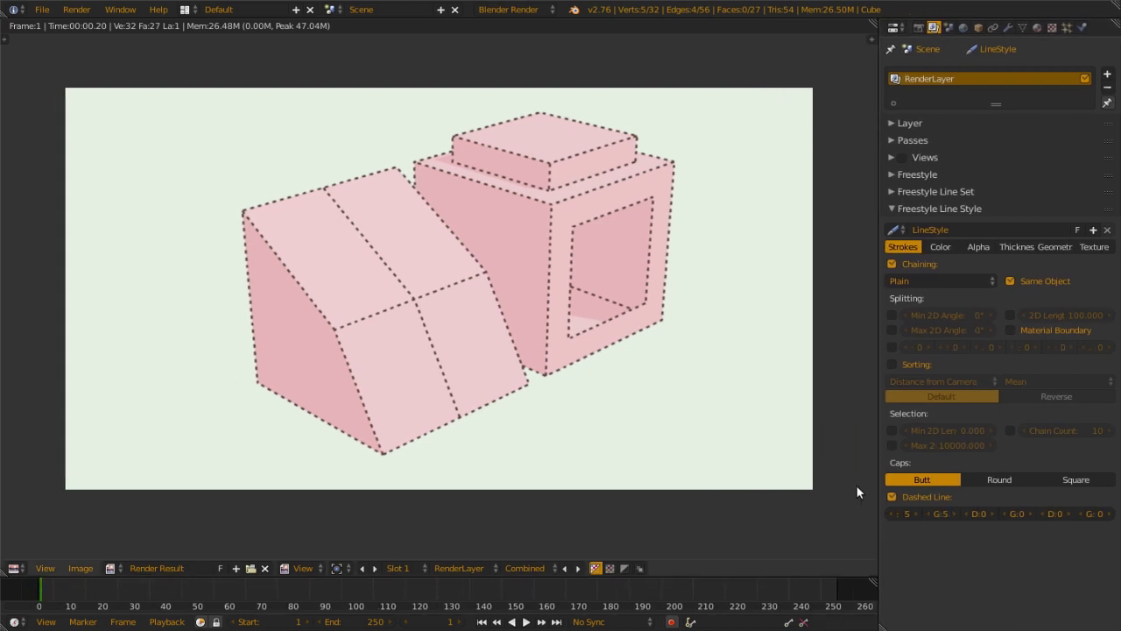
- Browse the line style's Color modifier list without adding one
{"action": "left_click", "coordinate": [938, 248]}
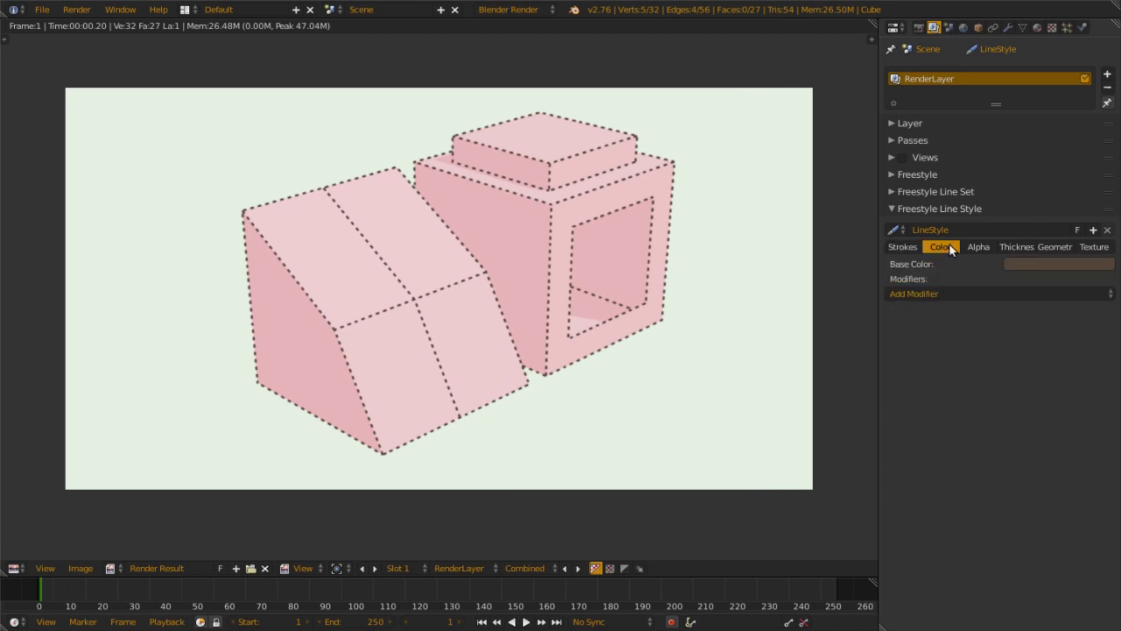
{"action": "left_click", "coordinate": [939, 294]}
{"action": "left_click", "coordinate": [970, 293]}
- Render with line alpha lowered to 0.638, then restore the alpha to 1.000
{"action": "left_click", "coordinate": [973, 246]}
{"action": "left_click", "coordinate": [969, 290]}
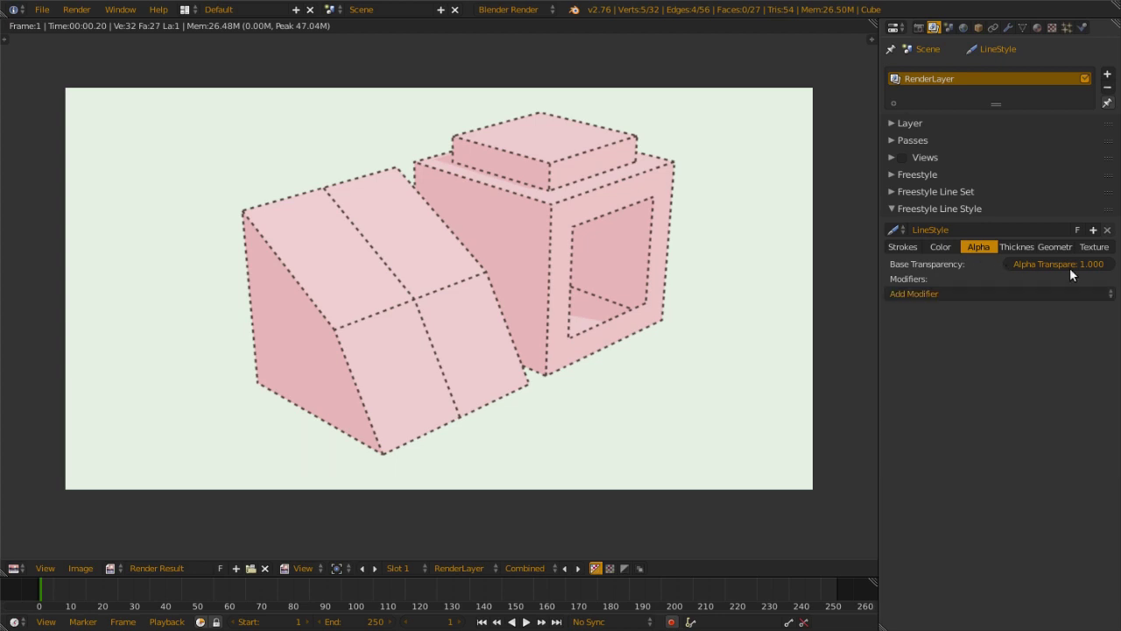
{"action": "key", "text": "F12"}
{"action": "left_click_drag", "start_coordinate": [1054, 262], "coordinate": [1106, 262]}
- Add an Along Stroke alpha modifier with an arched Curve mapping ending at 0, then re-render
{"action": "left_click", "coordinate": [1033, 295]}
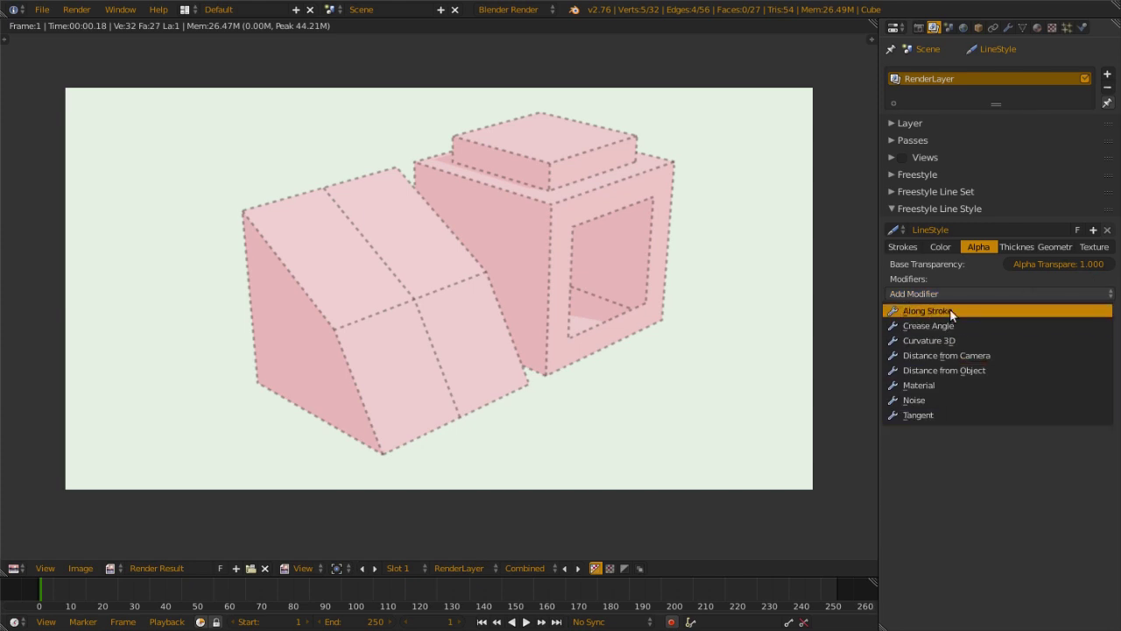
{"action": "left_click", "coordinate": [950, 308]}
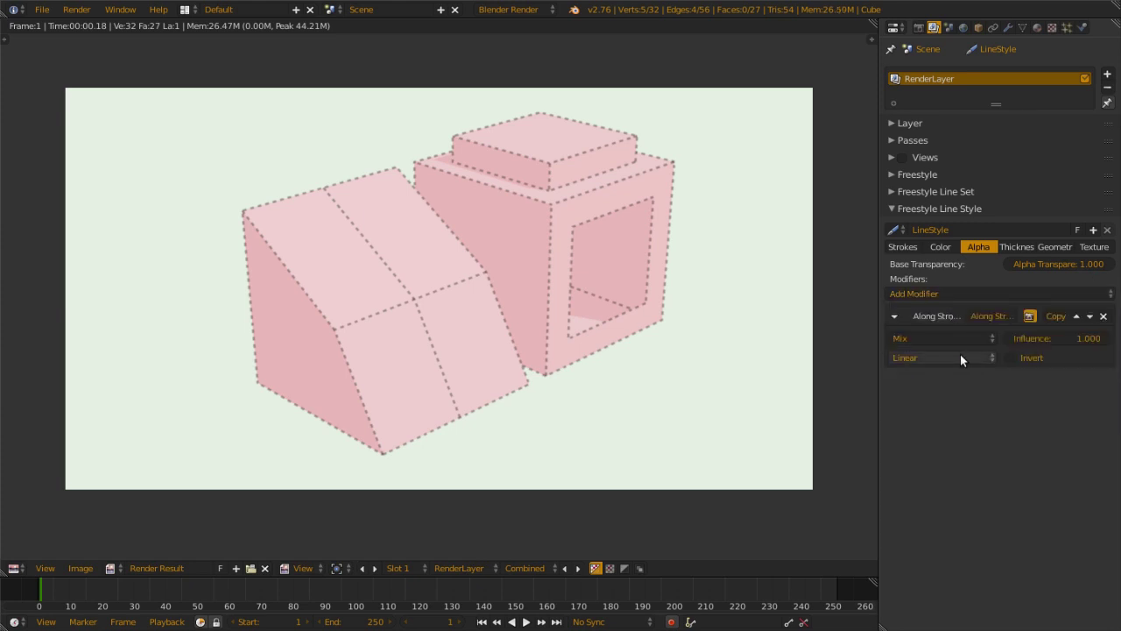
{"action": "key", "text": "F12"}
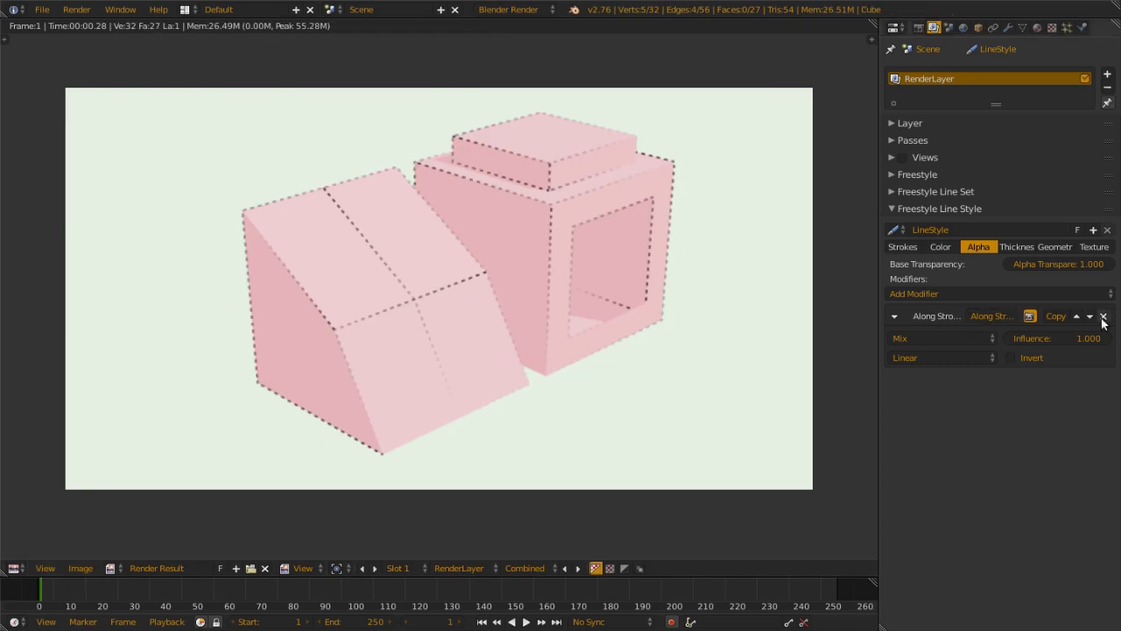
{"action": "left_click", "coordinate": [935, 357]}
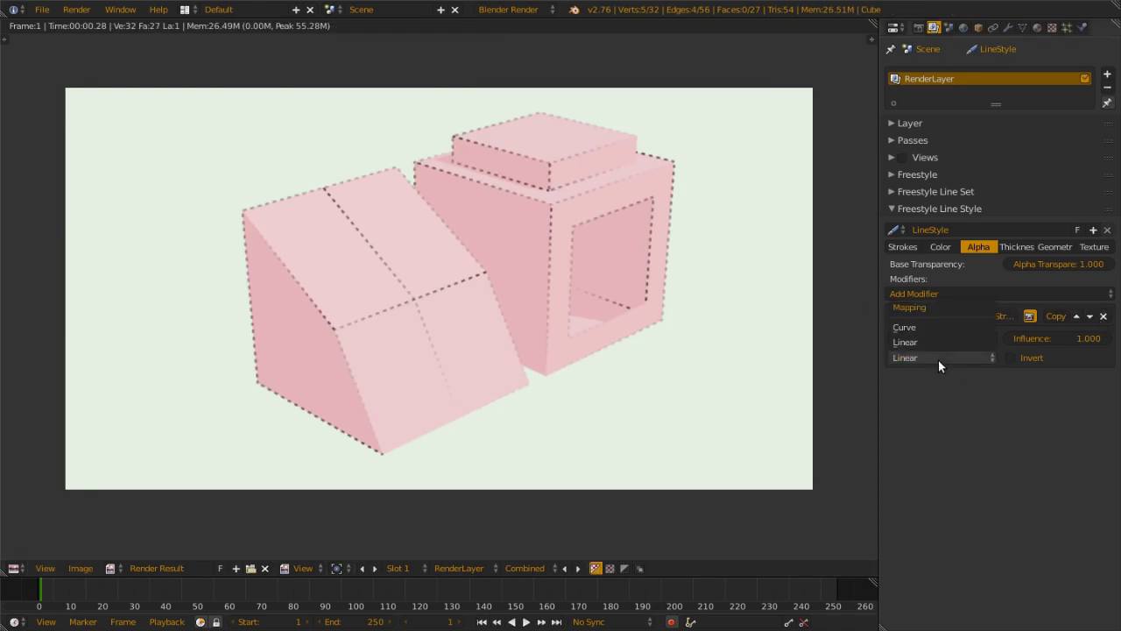
{"action": "left_click", "coordinate": [932, 327]}
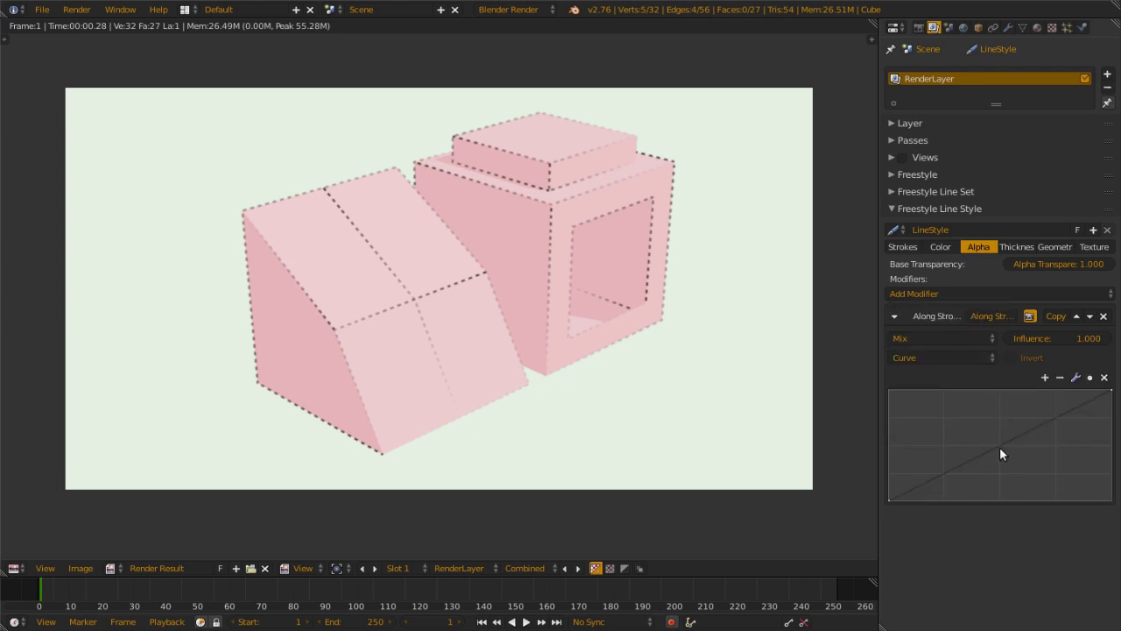
{"action": "left_click_drag", "start_coordinate": [1002, 453], "coordinate": [984, 408]}
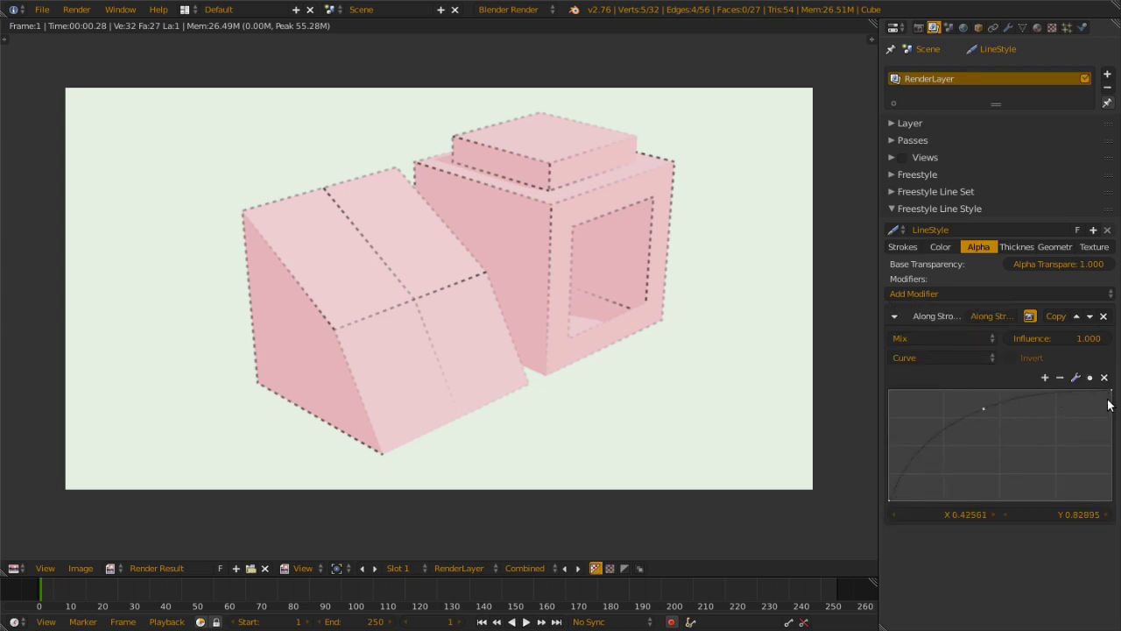
{"action": "left_click_drag", "start_coordinate": [1109, 401], "coordinate": [1111, 500]}
{"action": "key", "text": "F12"}
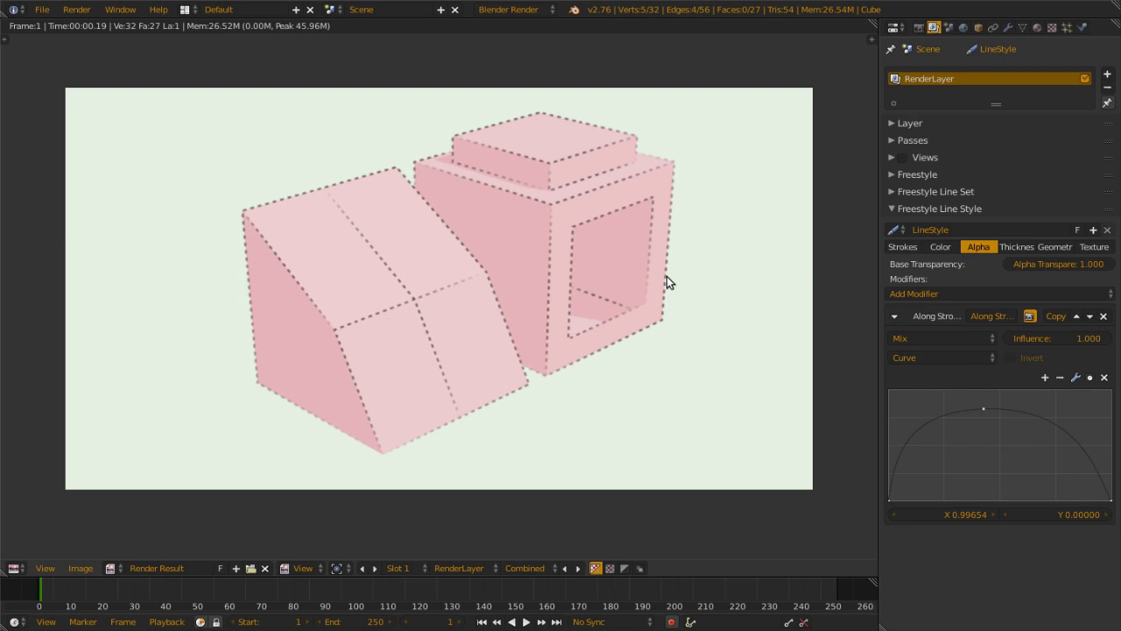
- Delete the Along Stroke alpha modifier and re-render with fully opaque dashed lines
{"action": "left_click", "coordinate": [1103, 317]}
{"action": "left_click", "coordinate": [1013, 247]}
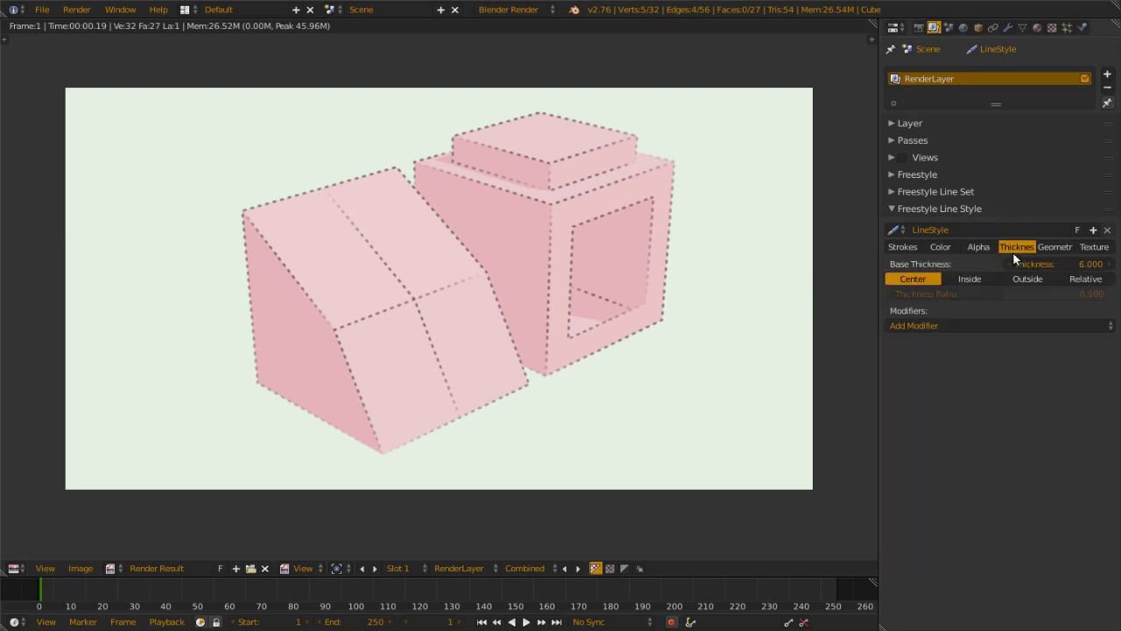
{"action": "key", "text": "F12"}
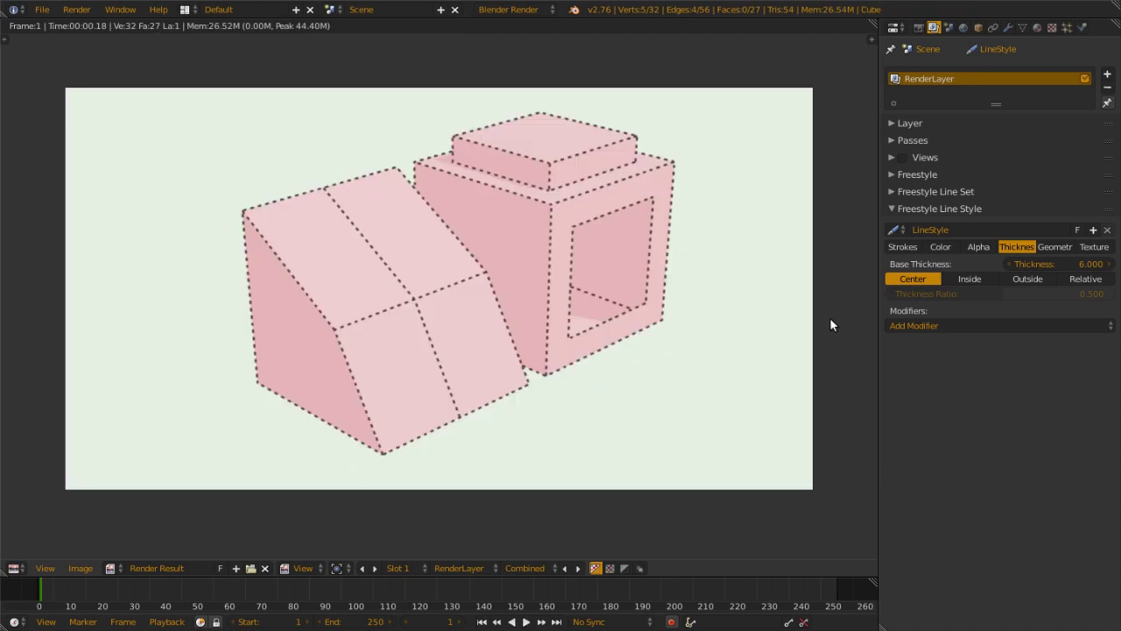
- Browse the Thickness modifier list, such as Calligraphy, without adding one
{"action": "left_click", "coordinate": [915, 323]}
{"action": "left_click", "coordinate": [914, 322]}
{"action": "left_click", "coordinate": [894, 326]}
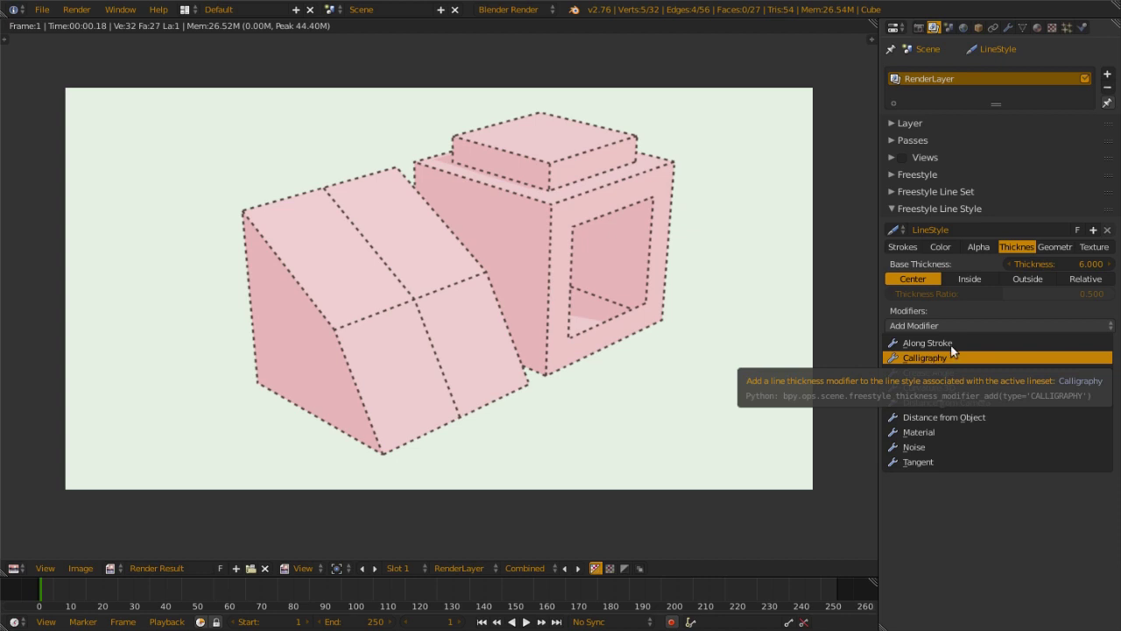
- Browse the Geometry modifier list and set the line style Sampling to 1.000
{"action": "left_click", "coordinate": [1043, 245]}
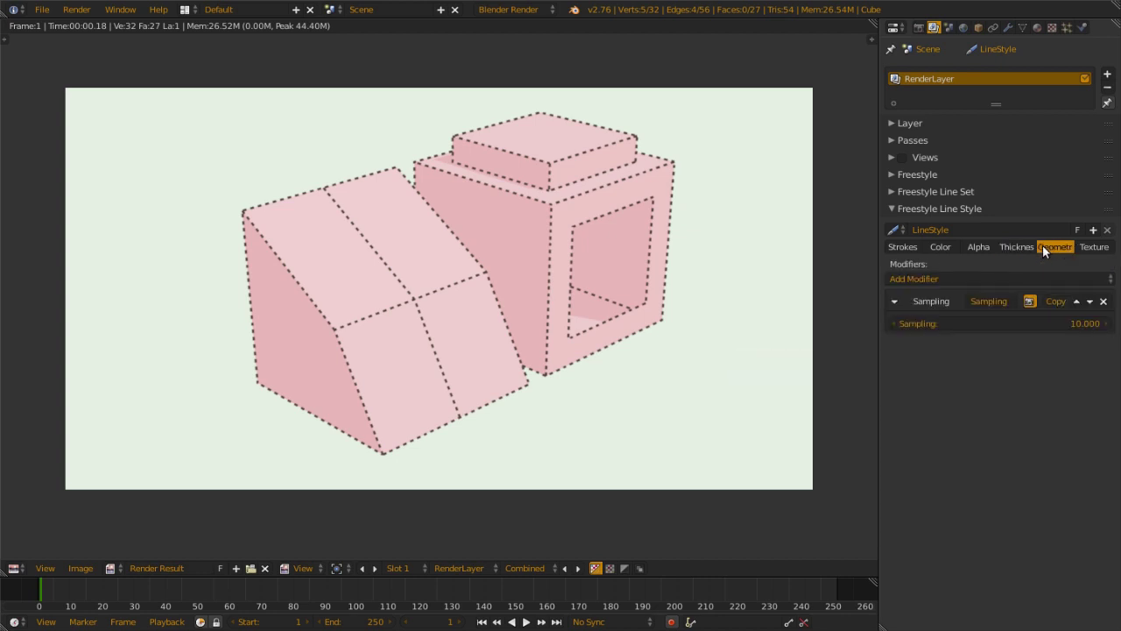
{"action": "left_click", "coordinate": [988, 277]}
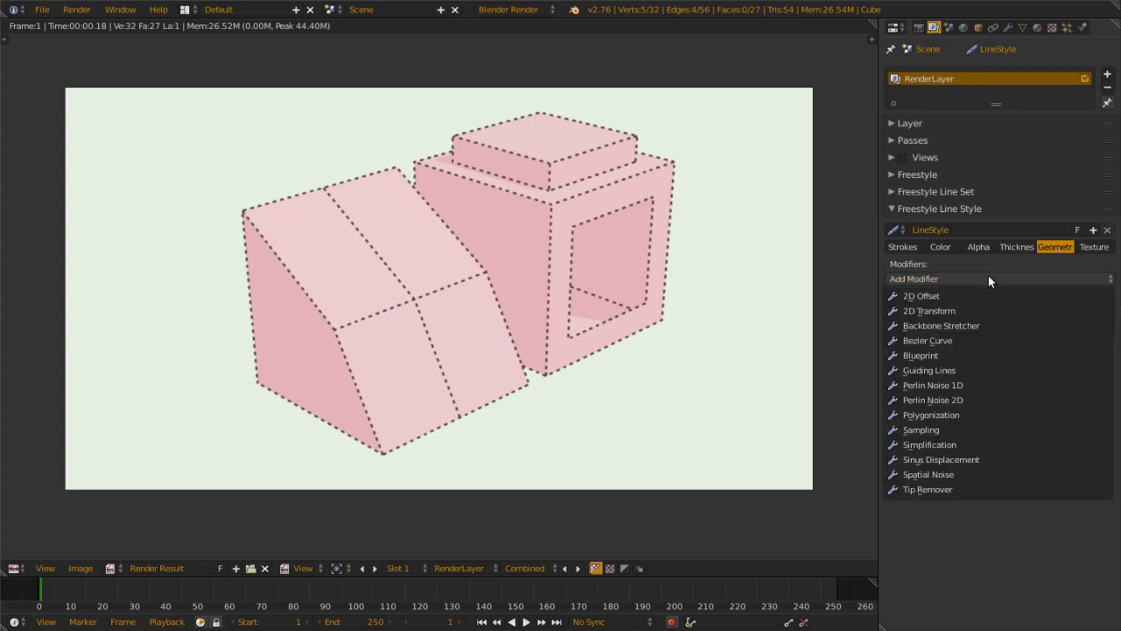
{"action": "left_click", "coordinate": [1020, 280]}
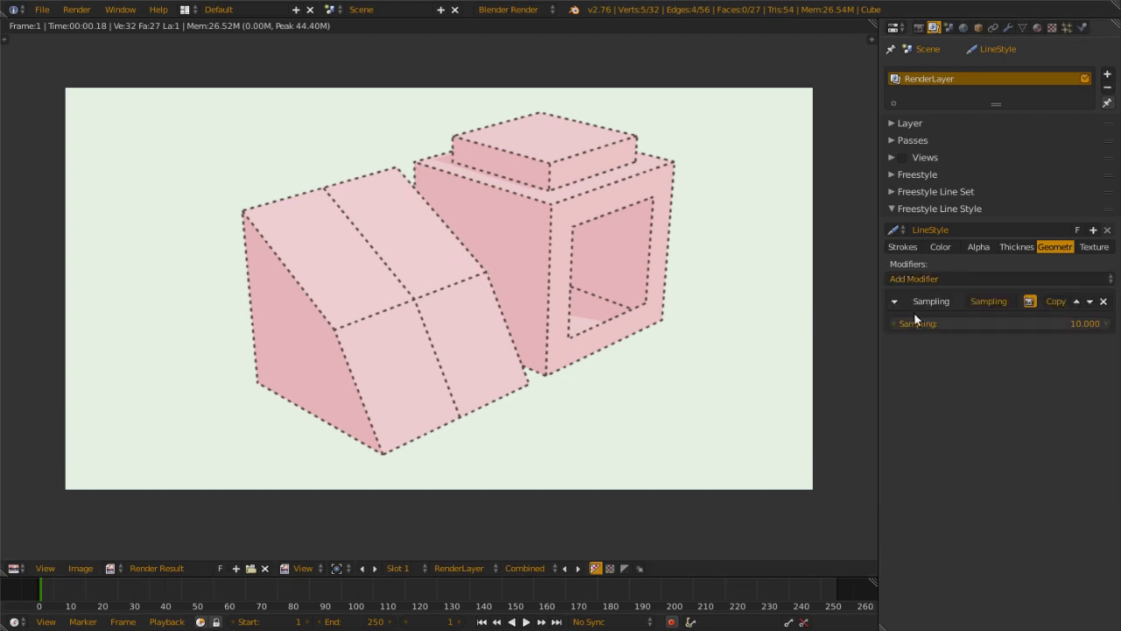
{"action": "left_click", "coordinate": [1001, 321]}
{"action": "type", "text": "1"}
{"action": "key", "text": "Return"}
- Try a Spatial Noise geometry modifier, then replace it with Backbone Stretcher (length 10.000) and re-render
{"action": "left_click", "coordinate": [951, 279]}
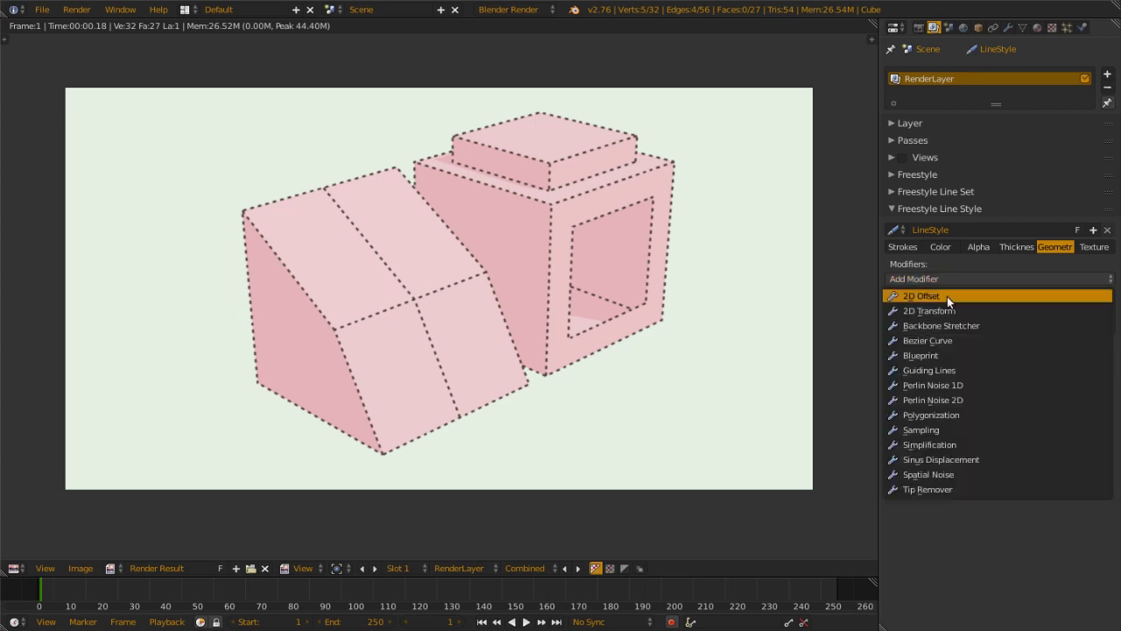
{"action": "left_click", "coordinate": [955, 477]}
{"action": "key", "text": "F12"}
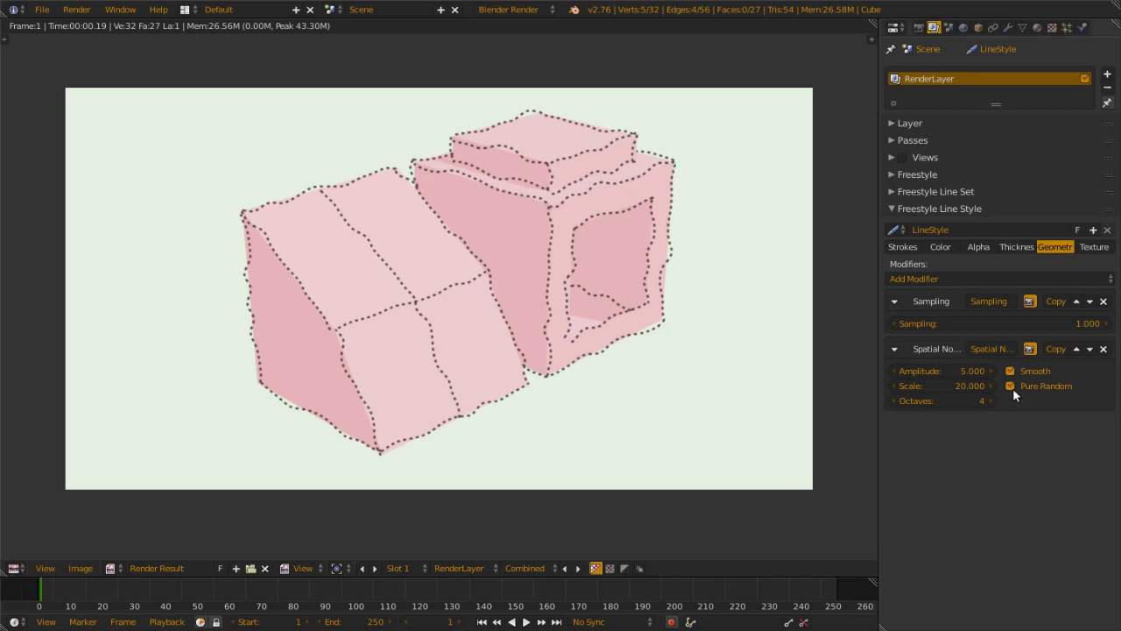
{"action": "left_click", "coordinate": [1103, 348]}
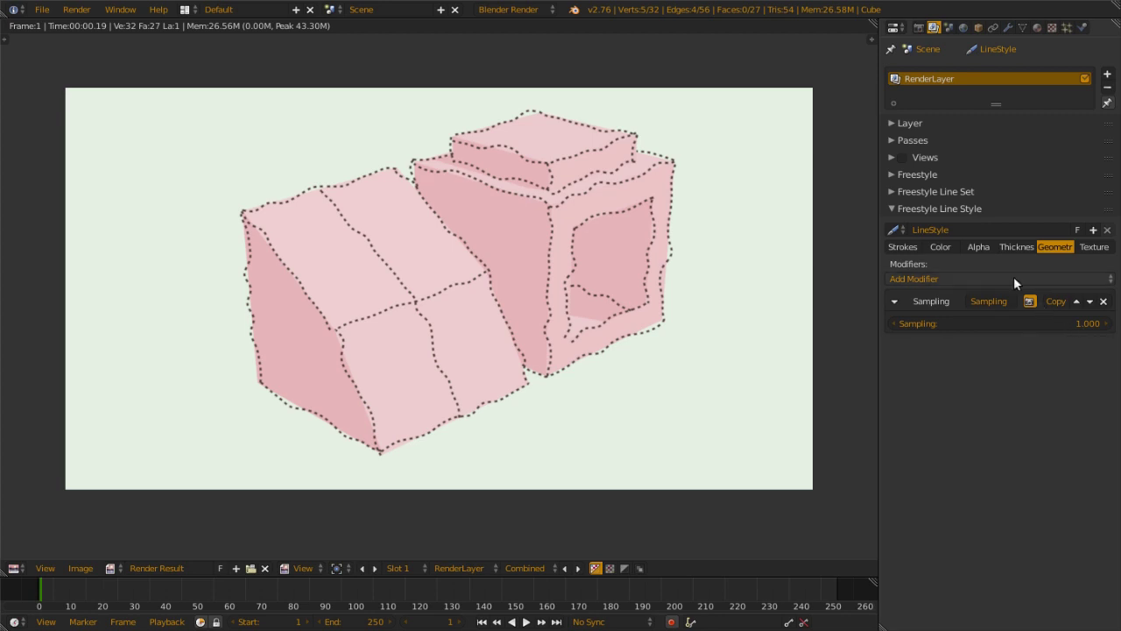
{"action": "left_click", "coordinate": [1014, 276]}
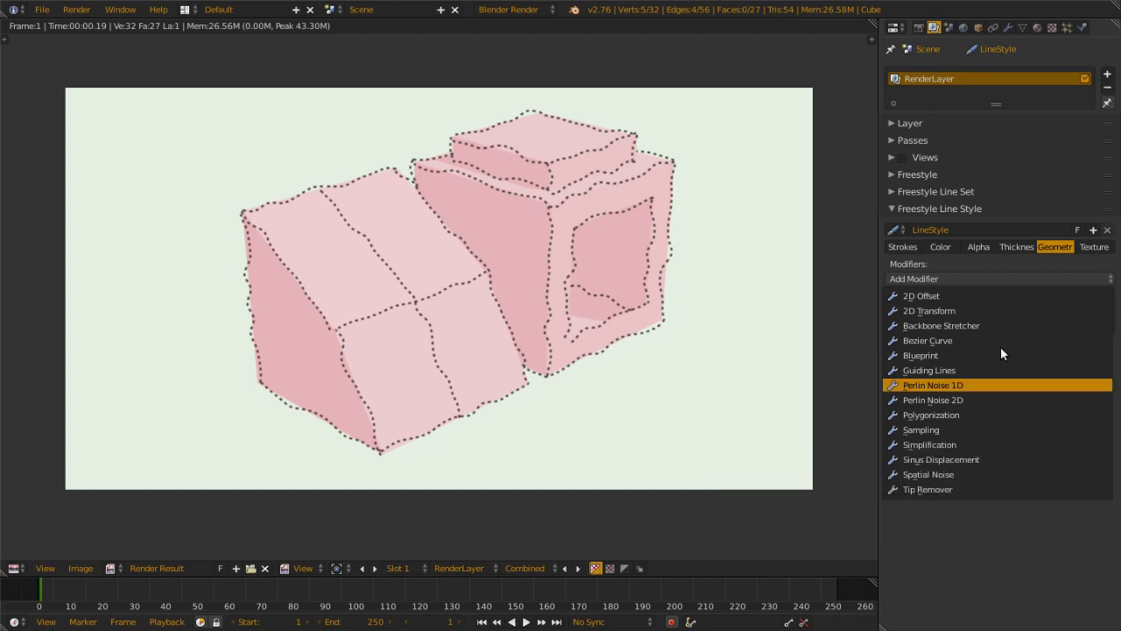
{"action": "left_click", "coordinate": [987, 325]}
{"action": "key", "text": "F12"}
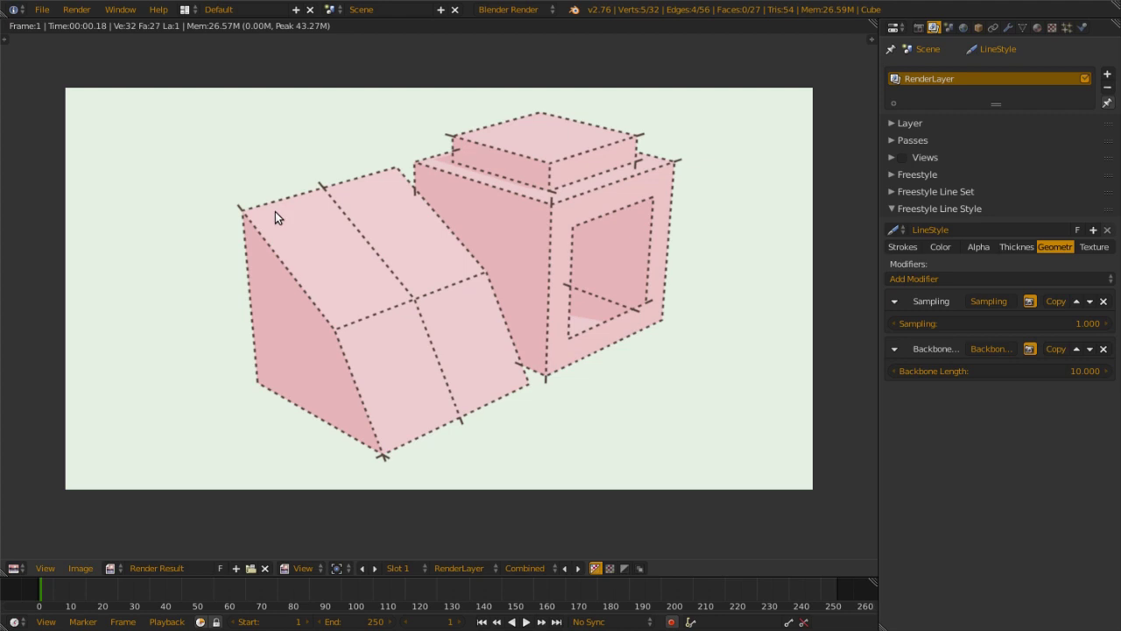
- Turn off Chaining in the line style's stroke settings
{"action": "left_click", "coordinate": [897, 247]}
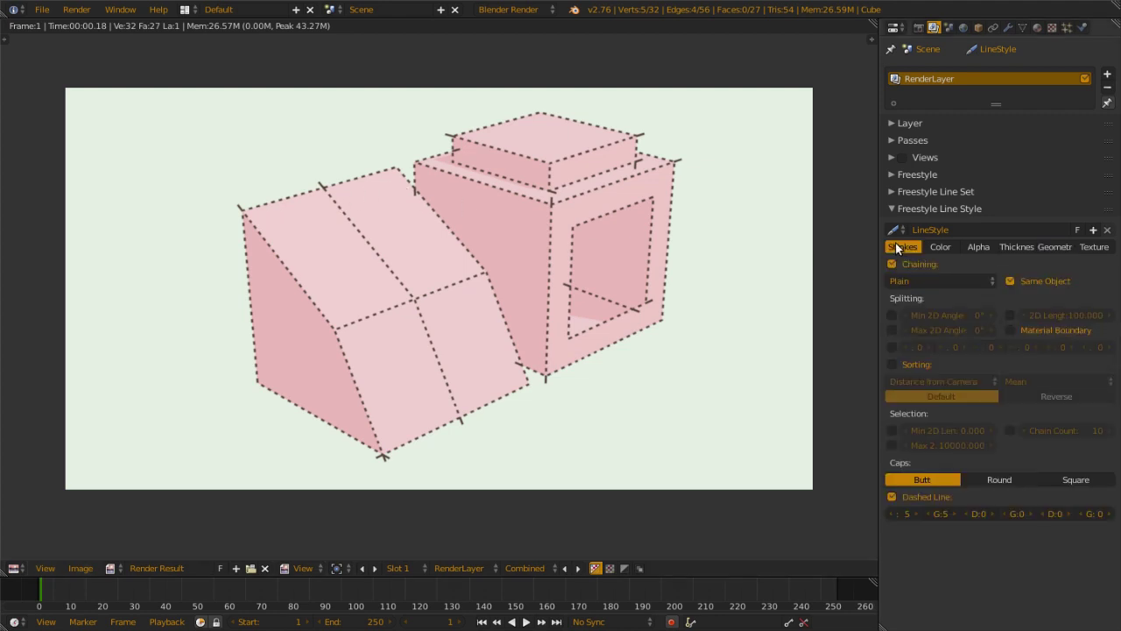
{"action": "left_click", "coordinate": [1049, 247]}
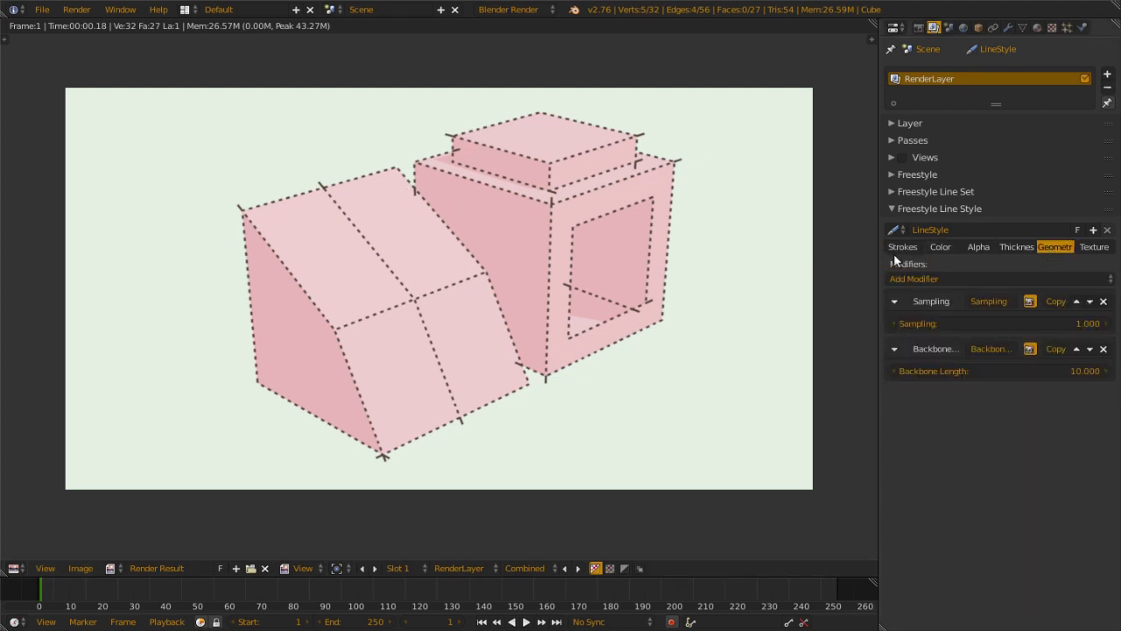
{"action": "left_click", "coordinate": [895, 252]}
{"action": "left_click", "coordinate": [892, 264]}
{"action": "left_click", "coordinate": [1044, 246]}
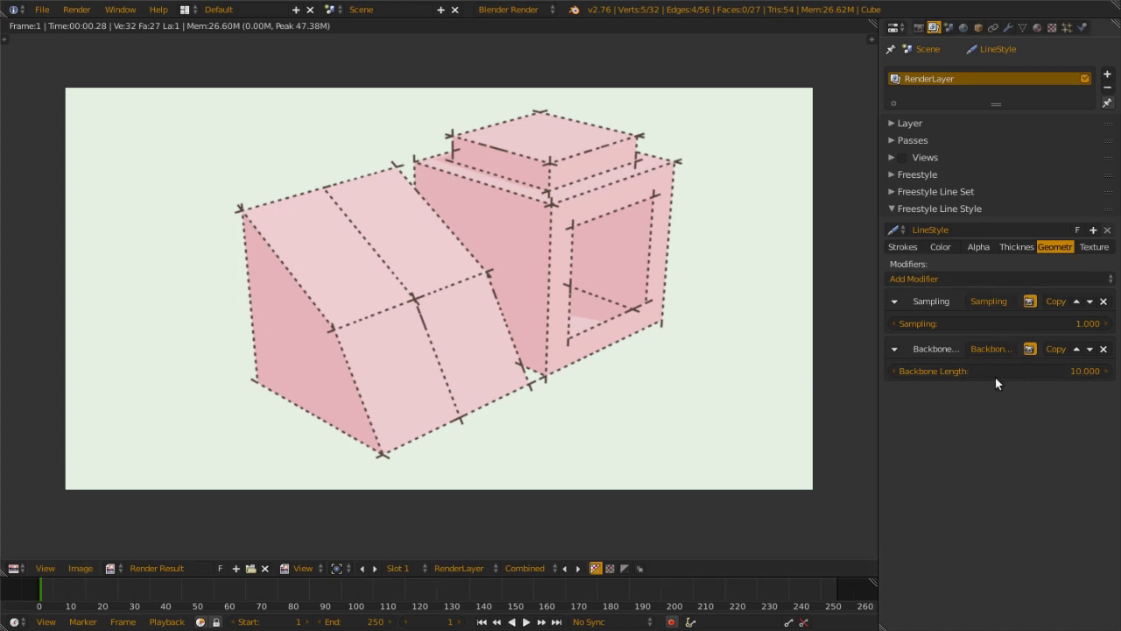
- Remove the Backbone Stretcher geometry modifier, leaving Texture settings with Use Textures on
{"action": "left_click", "coordinate": [1087, 254]}
{"action": "left_click", "coordinate": [1067, 257]}
{"action": "left_click", "coordinate": [1104, 349]}
{"action": "left_click", "coordinate": [1094, 246]}
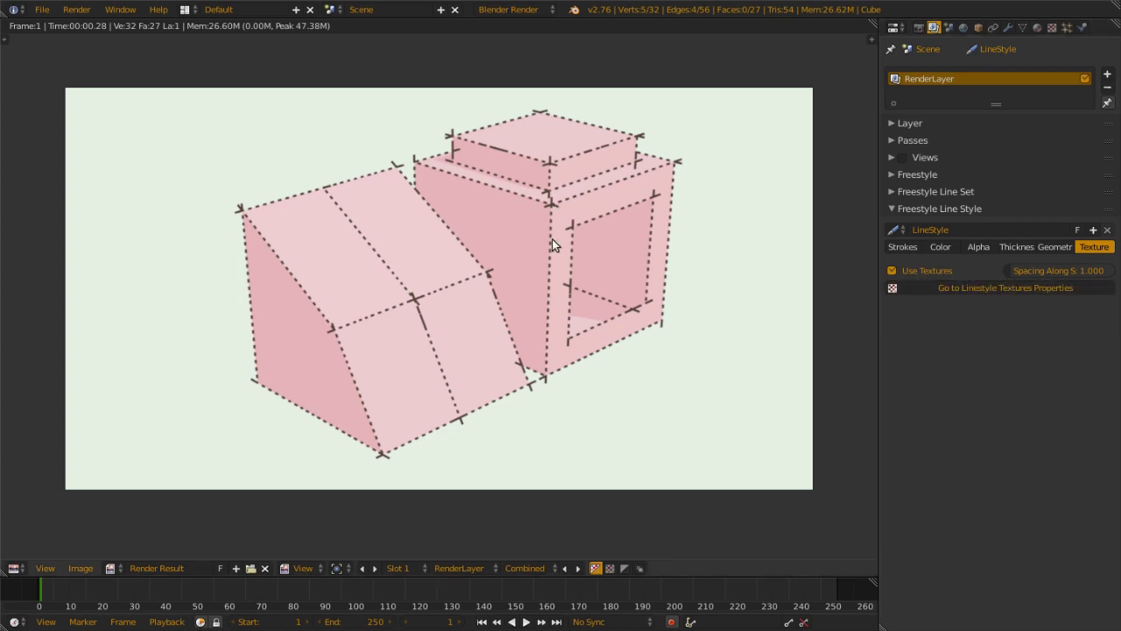
{"action": "left_click", "coordinate": [948, 287]}
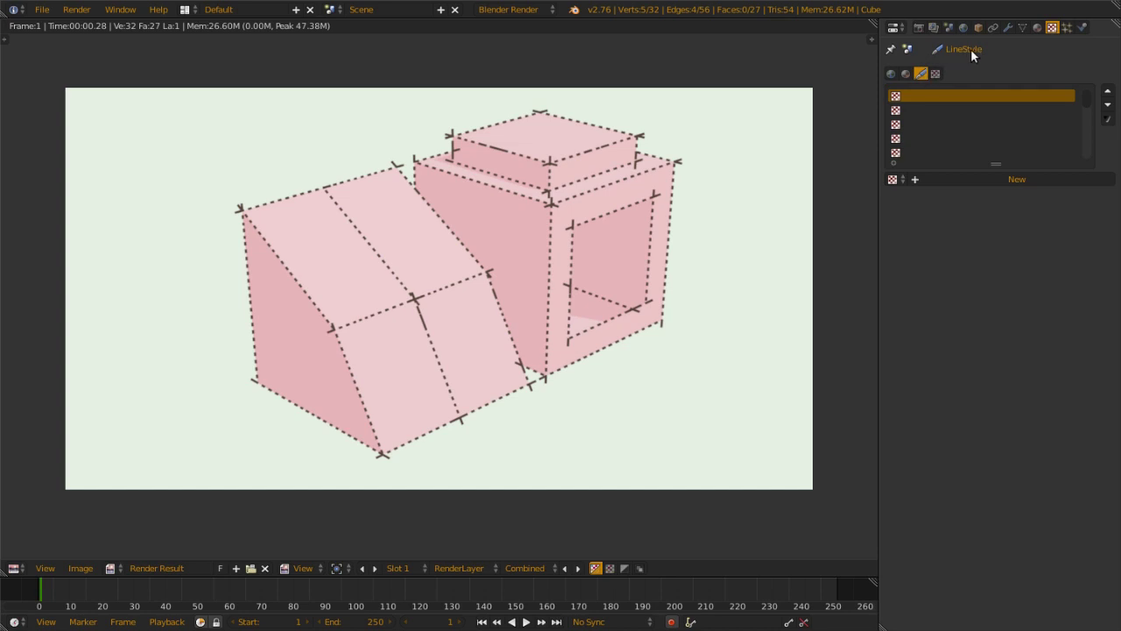
{"action": "left_click", "coordinate": [948, 179]}
{"action": "scroll", "coordinate": [1023, 344], "scroll_direction": "down", "scroll_amount": 2}
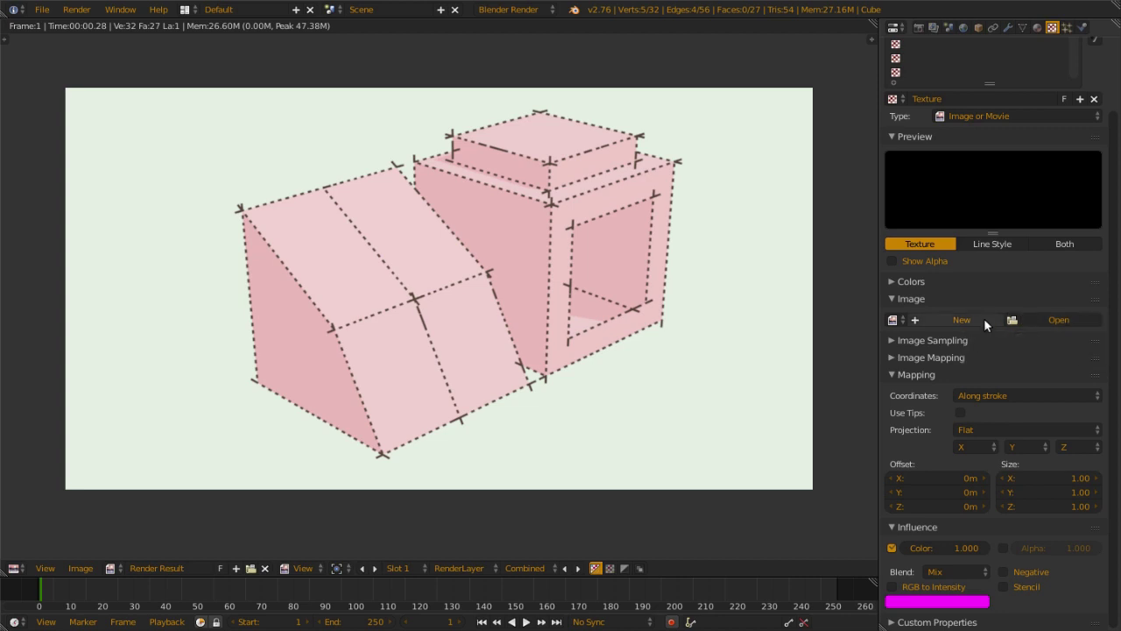
{"action": "left_click", "coordinate": [969, 394]}
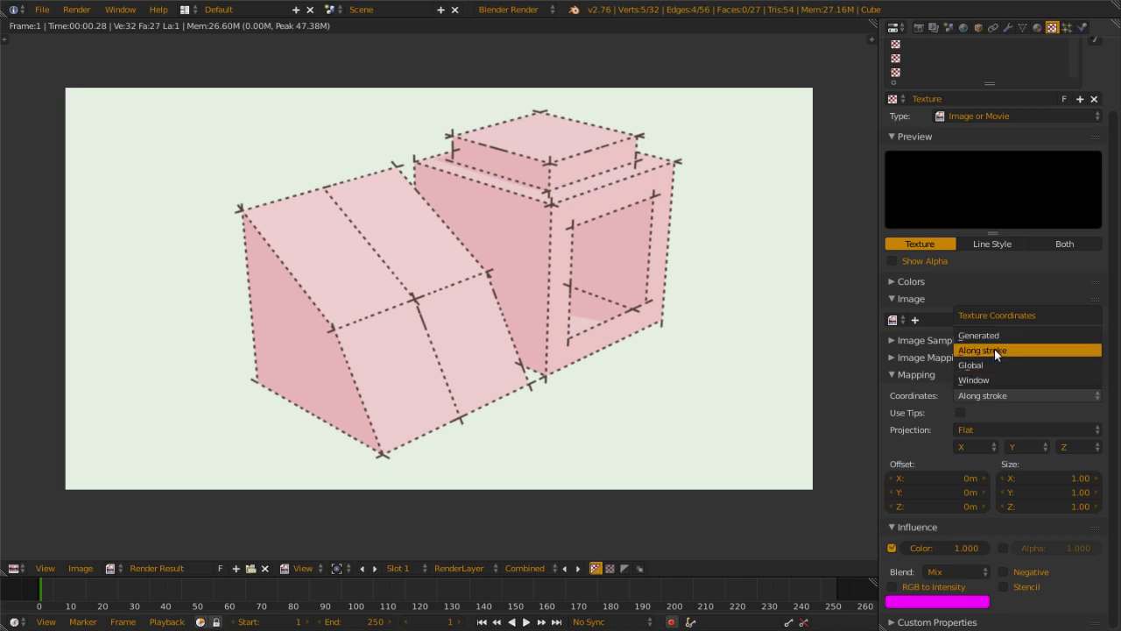
{"action": "left_click", "coordinate": [918, 374]}
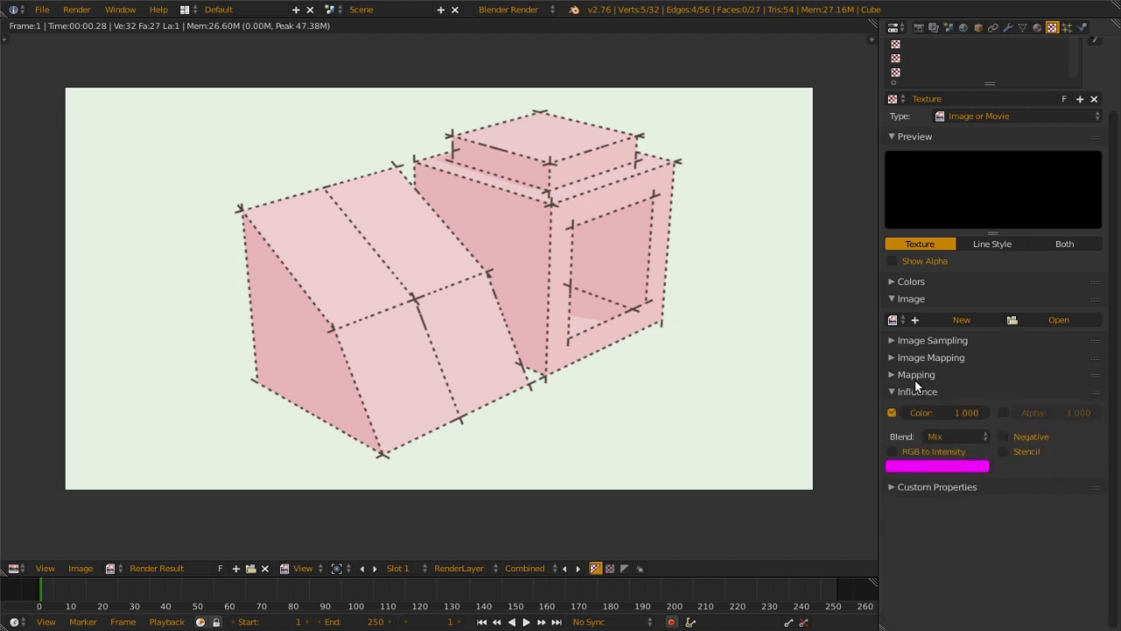
{"action": "left_click", "coordinate": [915, 378]}
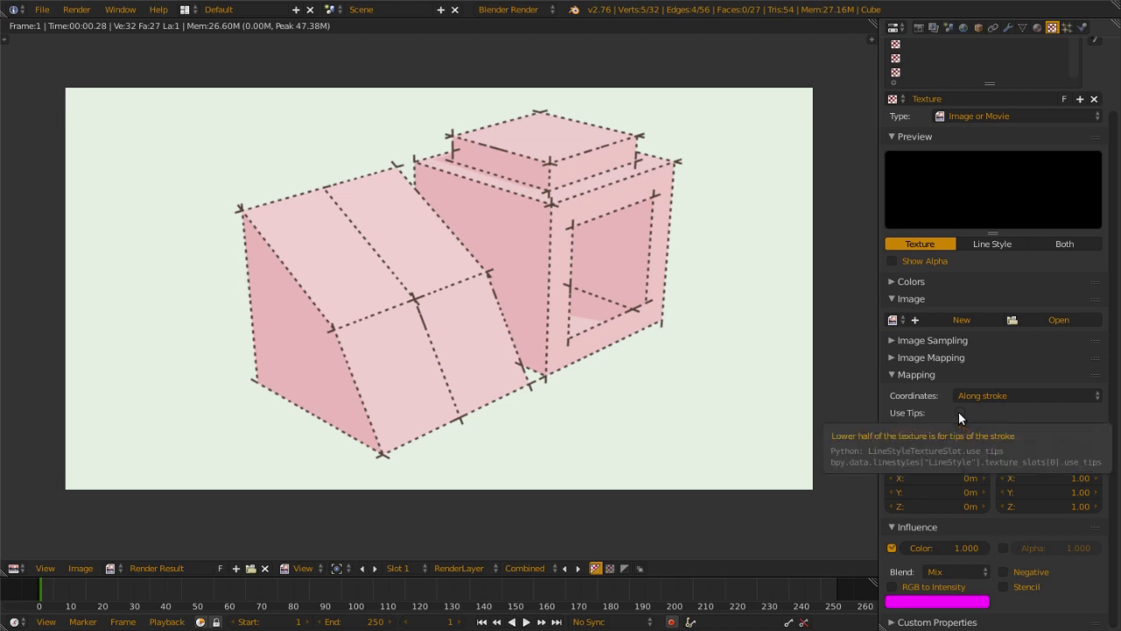
{"action": "left_click", "coordinate": [917, 375]}
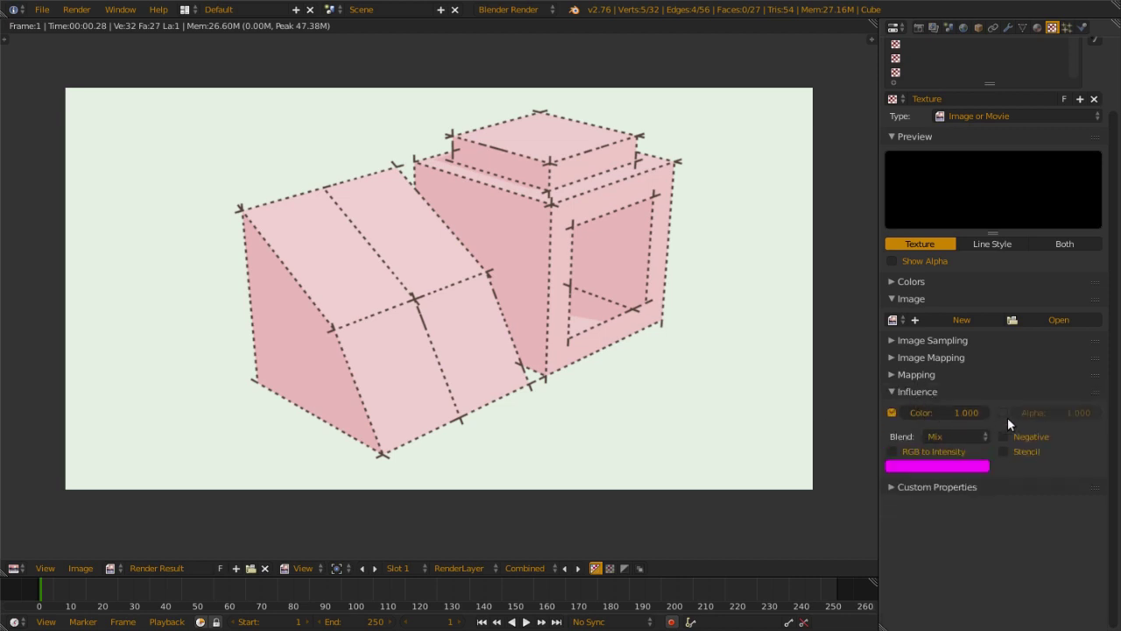
{"action": "left_click", "coordinate": [936, 437]}
{"action": "left_click", "coordinate": [957, 377]}
{"action": "left_click", "coordinate": [921, 467]}
{"action": "scroll", "coordinate": [975, 251], "scroll_direction": "up", "scroll_amount": 2}
{"action": "scroll", "coordinate": [974, 244], "scroll_direction": "up", "scroll_amount": 1}
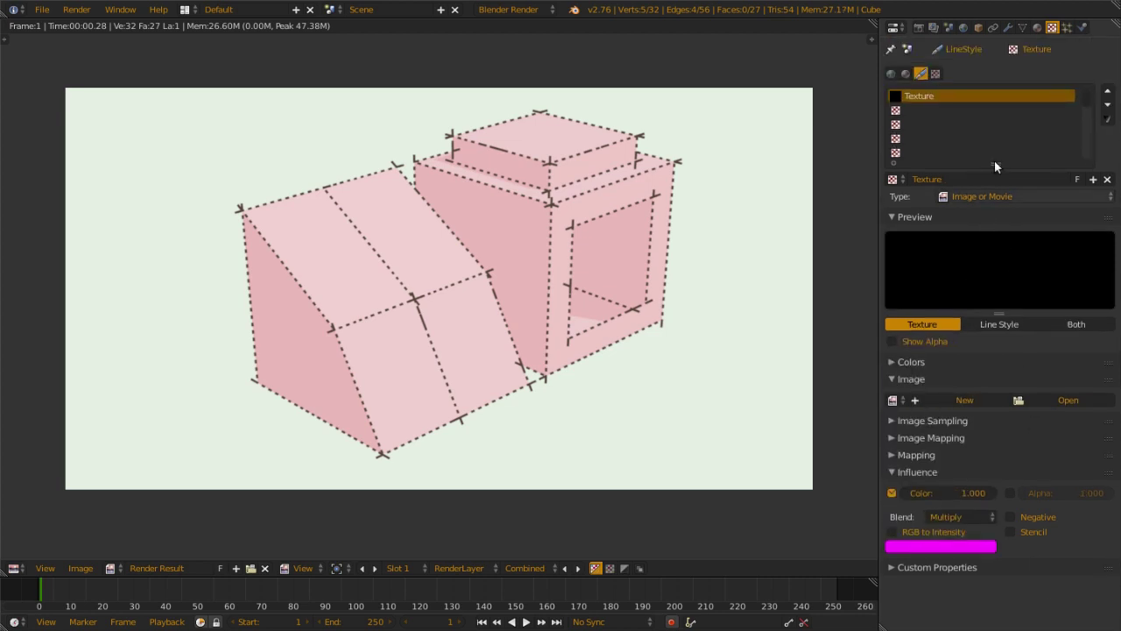
{"action": "left_click", "coordinate": [1097, 179]}
- Return to the render layer settings and collapse then re-expand the Freestyle Line Style panel
{"action": "left_click", "coordinate": [934, 27]}
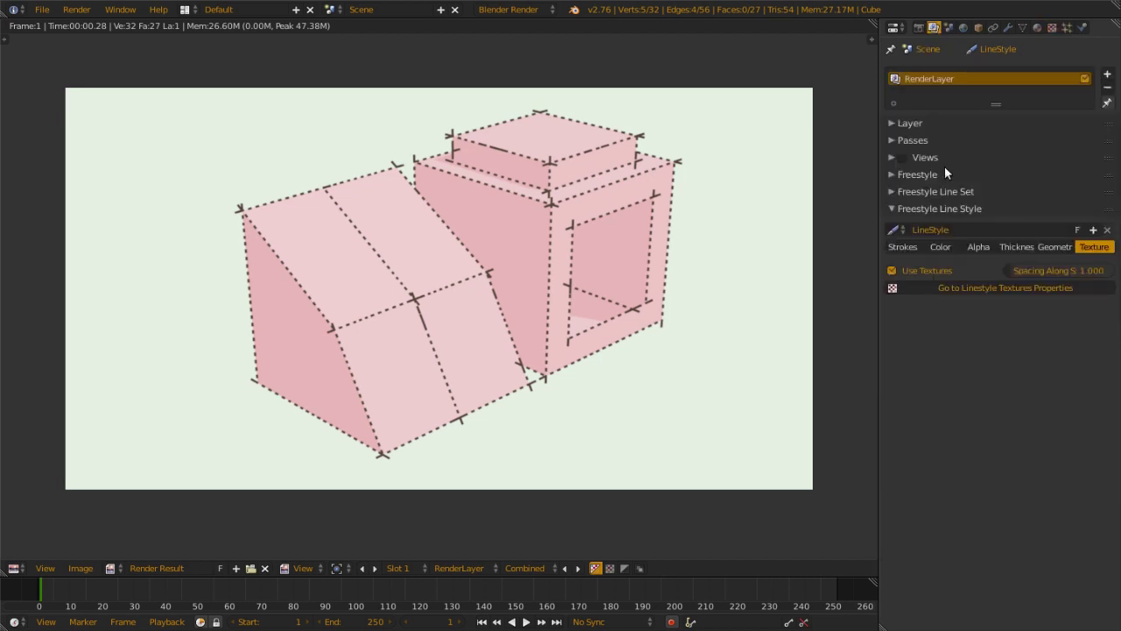
{"action": "left_click", "coordinate": [903, 246]}
{"action": "left_click", "coordinate": [926, 207]}
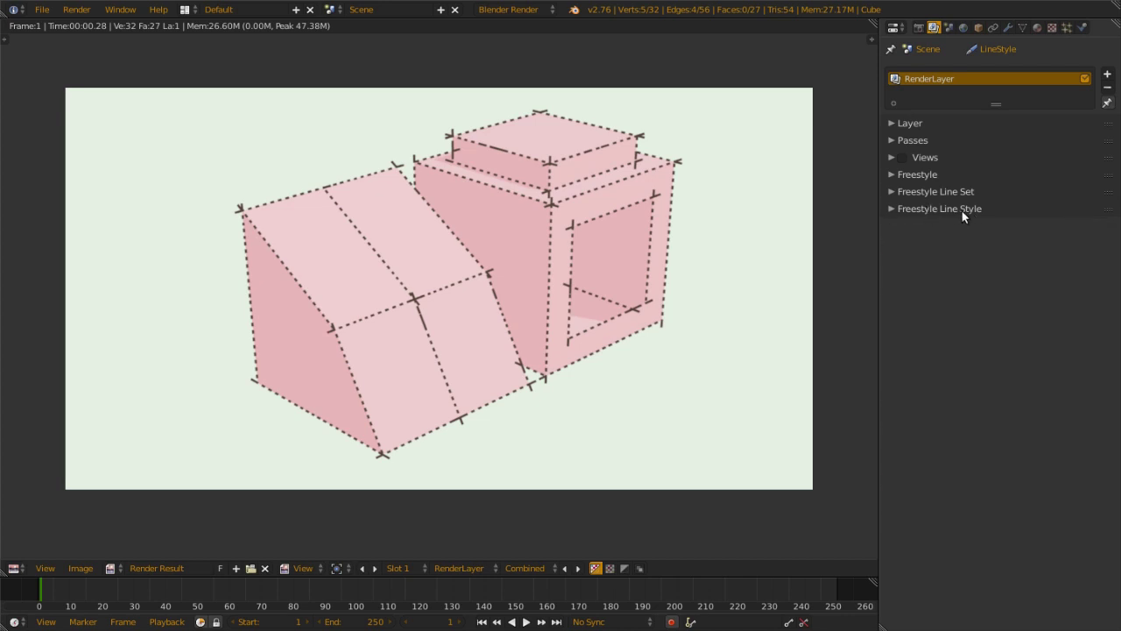
{"action": "left_click", "coordinate": [961, 209]}
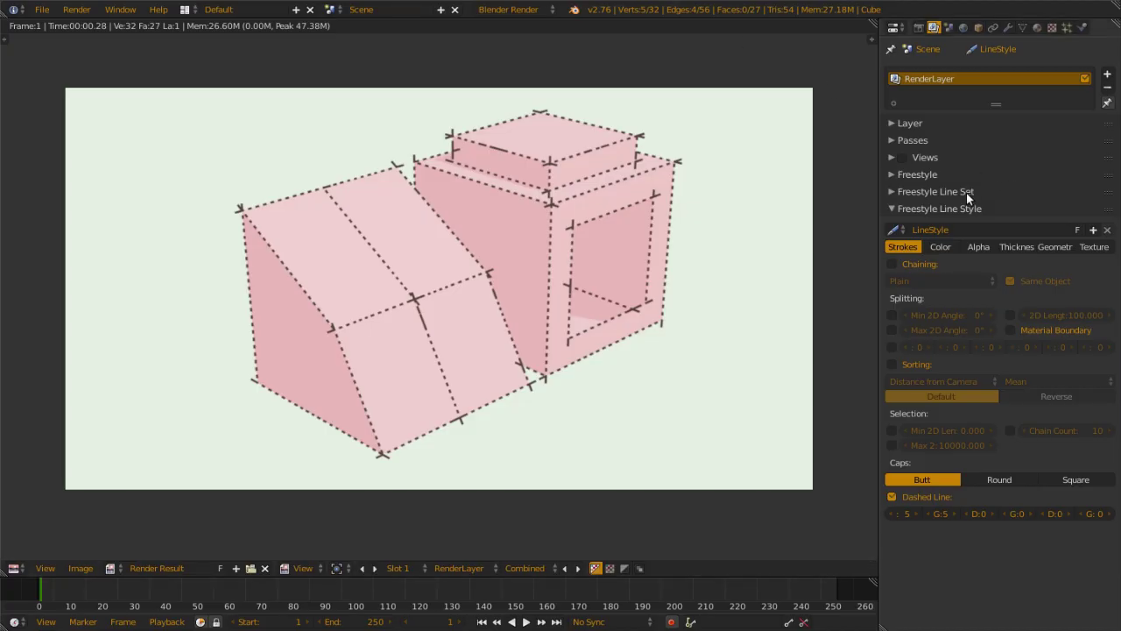
- Expand Freestyle Line Set, collapse Line Style, and reveal the LINE STYLING slide item
{"action": "left_click", "coordinate": [936, 191]}
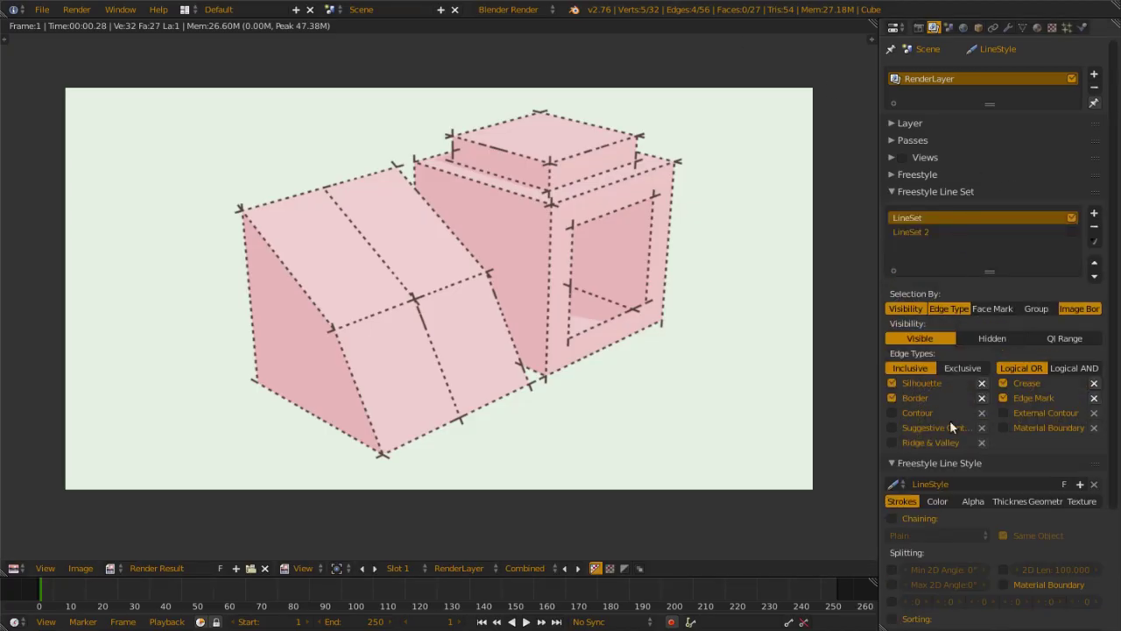
{"action": "left_click", "coordinate": [945, 460]}
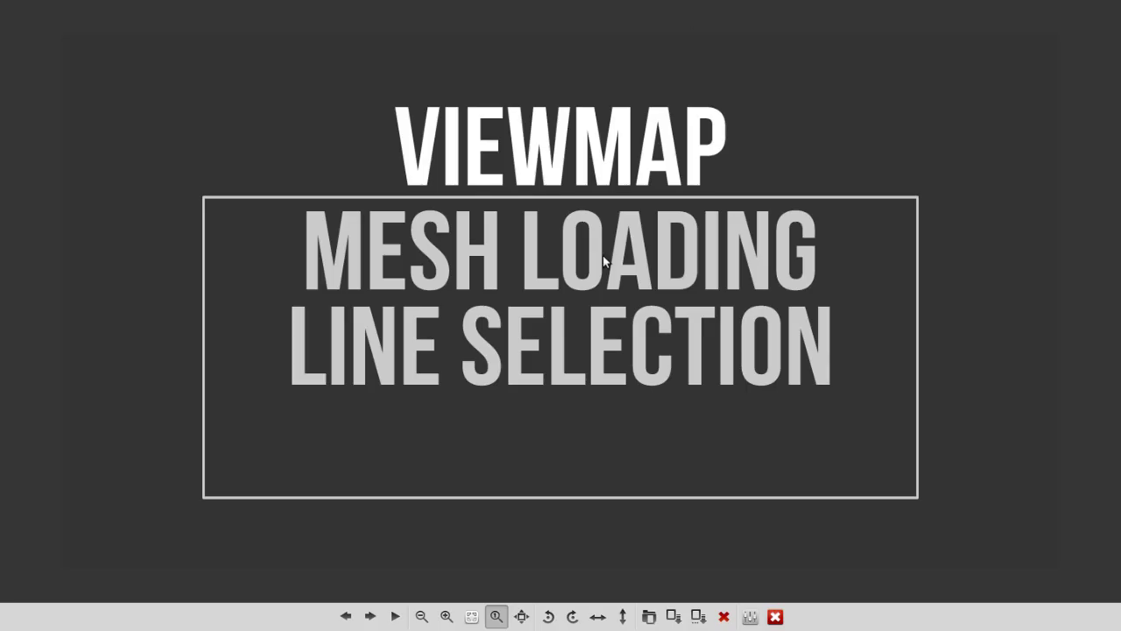
{"action": "key", "text": "Right"}
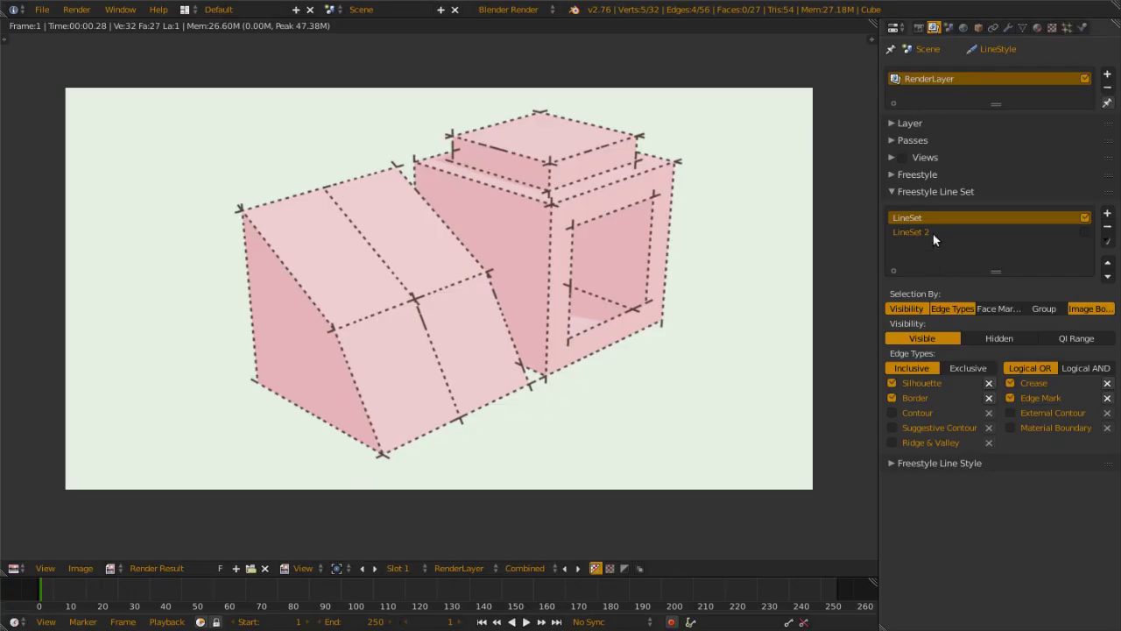
- Swap the Line Style and Line Set panels back, then advance to the MODELING and FREESTYLE slide
{"action": "left_click", "coordinate": [913, 463]}
{"action": "left_click", "coordinate": [943, 191]}
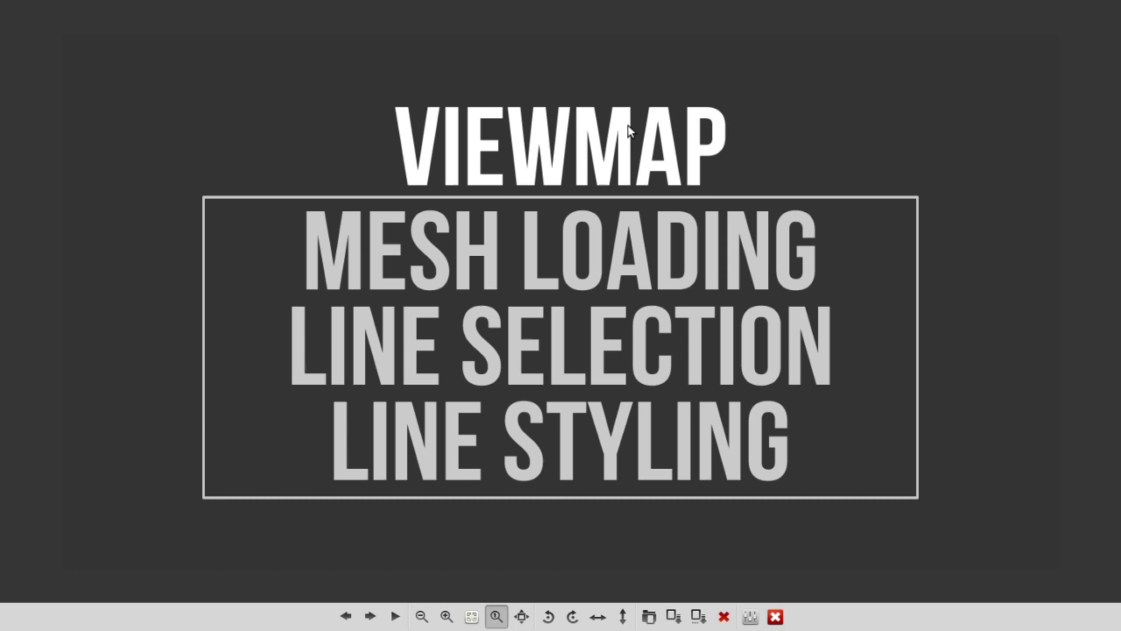
{"action": "key", "text": "Right"}
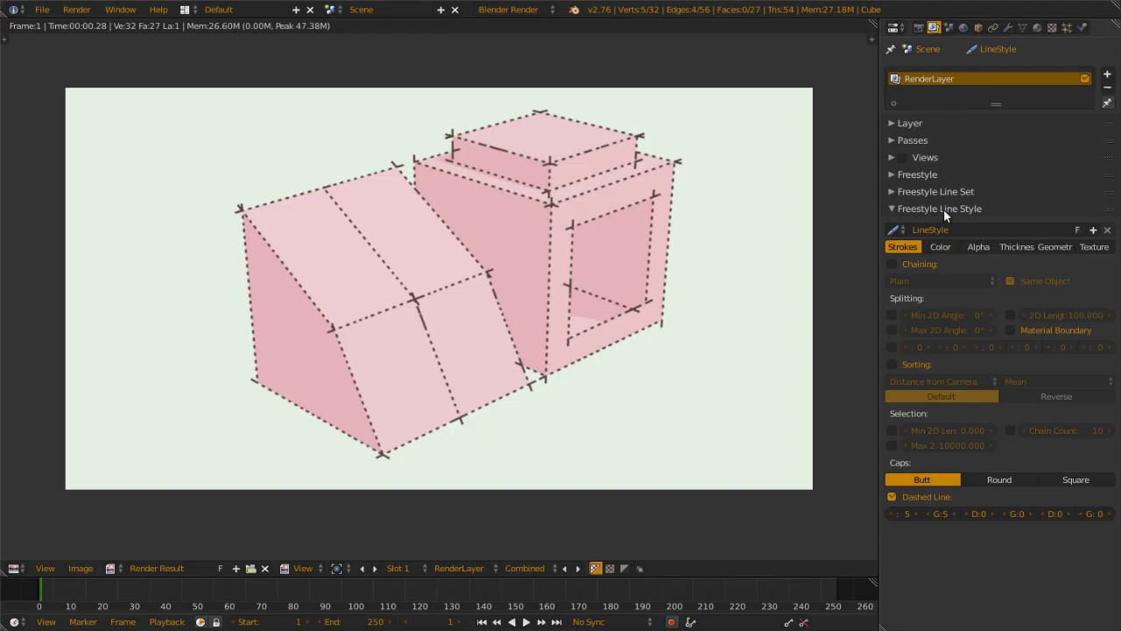
- Swap the Freestyle panels, then step past the Freestyle Level Up promo to the General Eagle Eye Overview slide
{"action": "left_click", "coordinate": [943, 208]}
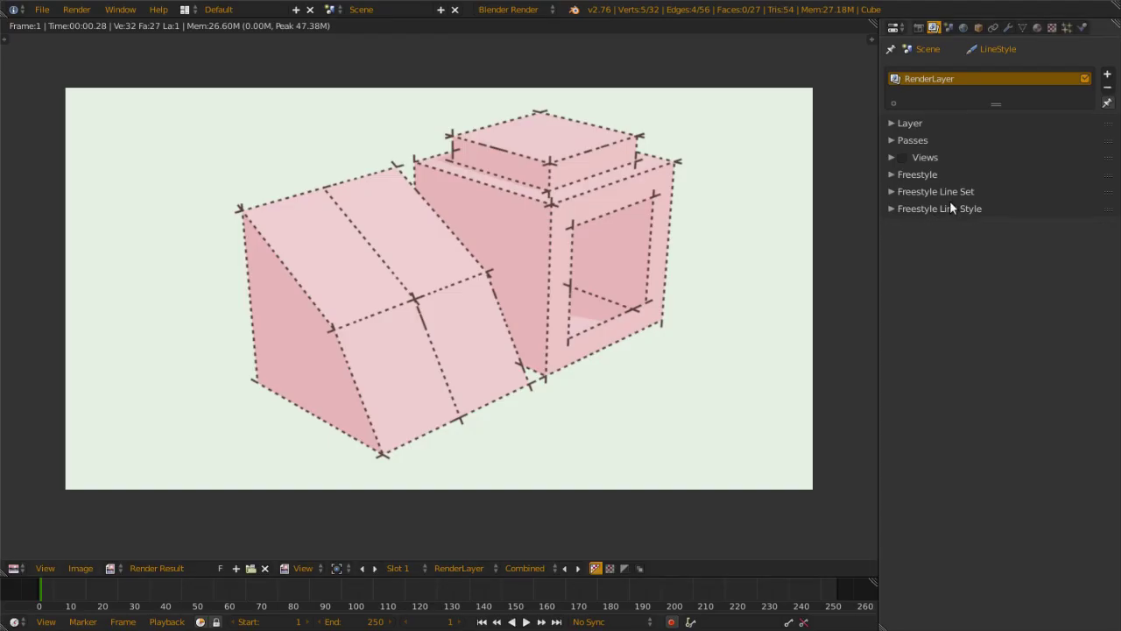
{"action": "left_click", "coordinate": [951, 191]}
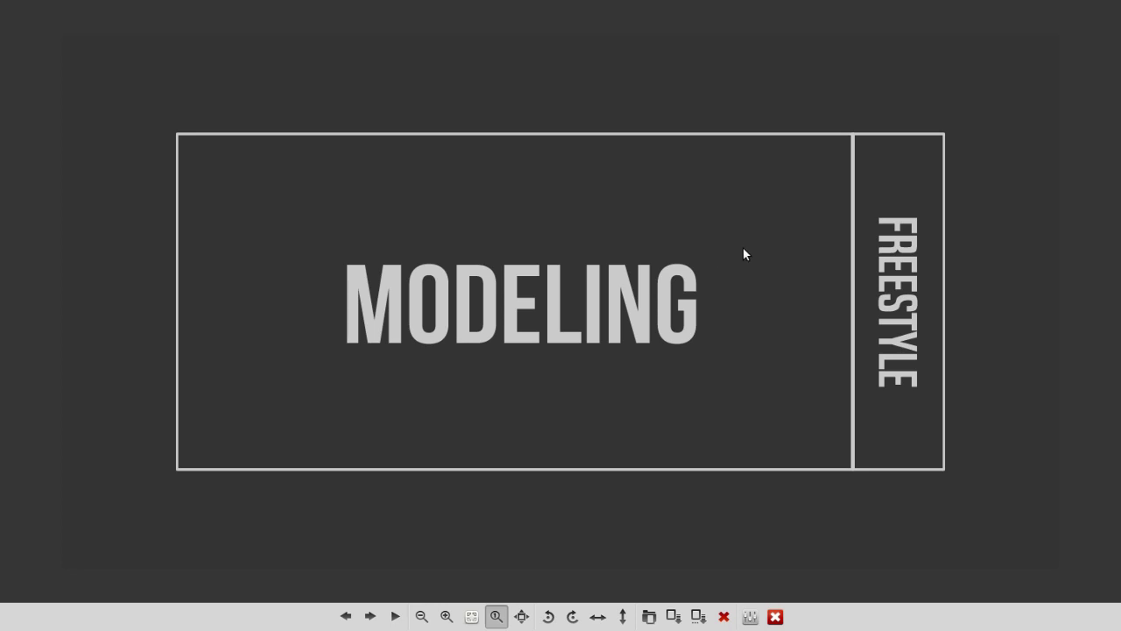
{"action": "key", "text": "Right"}
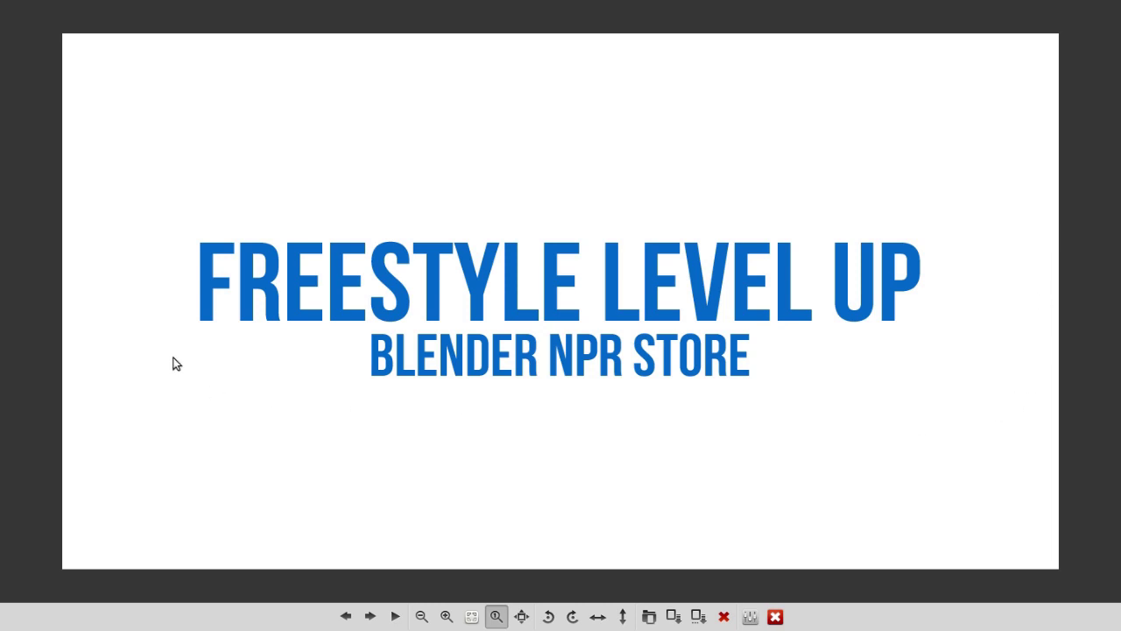
{"action": "key", "text": "Right"}
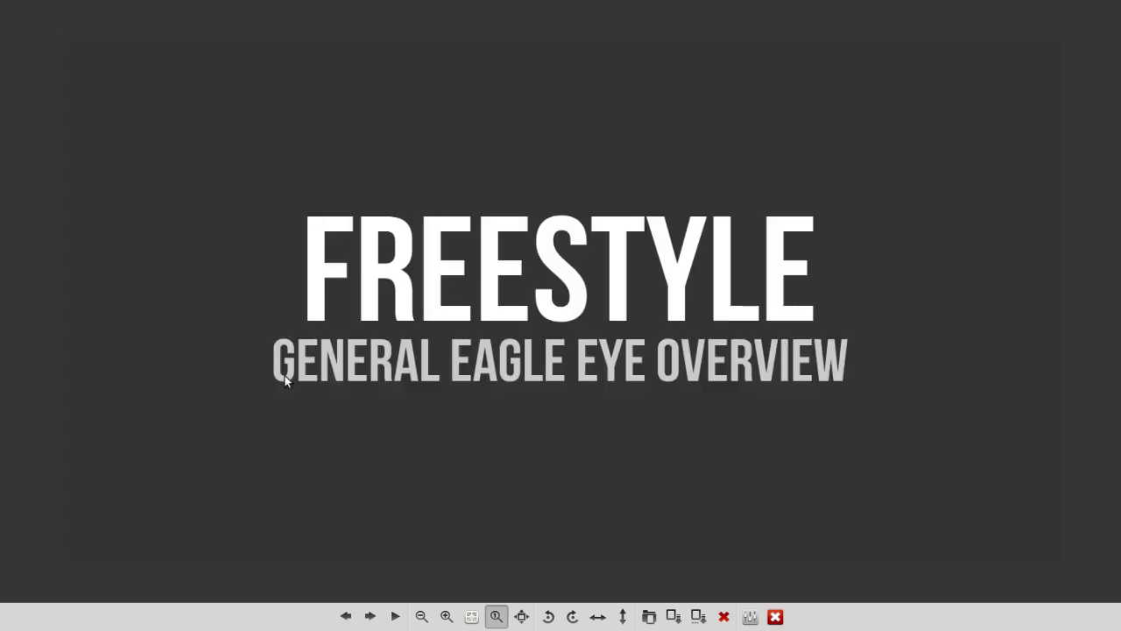